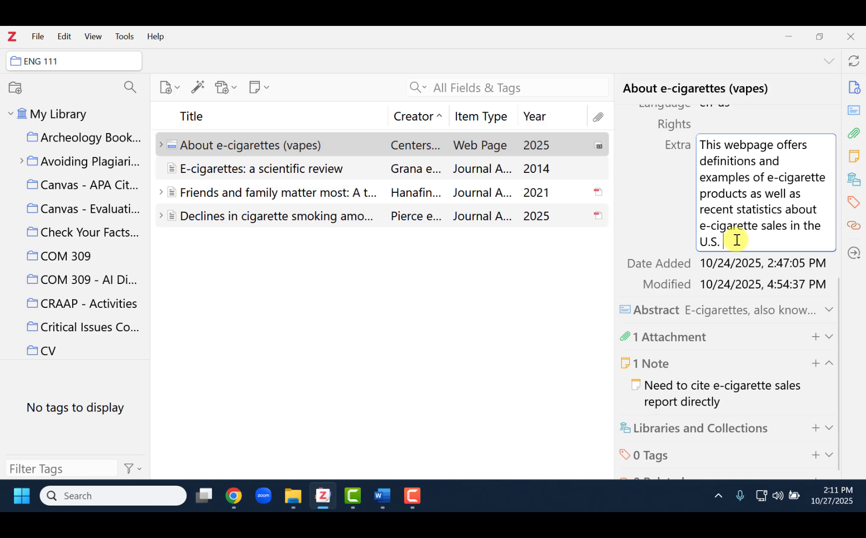
pyautogui.write('This')
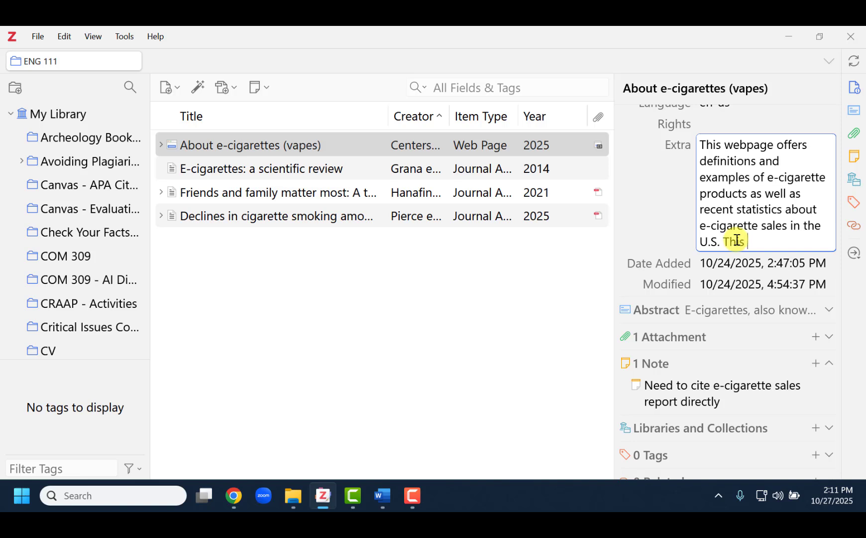
pyautogui.press('BackSpace')
pyautogui.press('BackSpace')
pyautogui.press('BackSpace')
pyautogui.press('BackSpace')
# Step: Clear all text from the Extra field of the article "Declines in cigarette smoking among US adolescents and young adults"
pyautogui.click(325, 230)
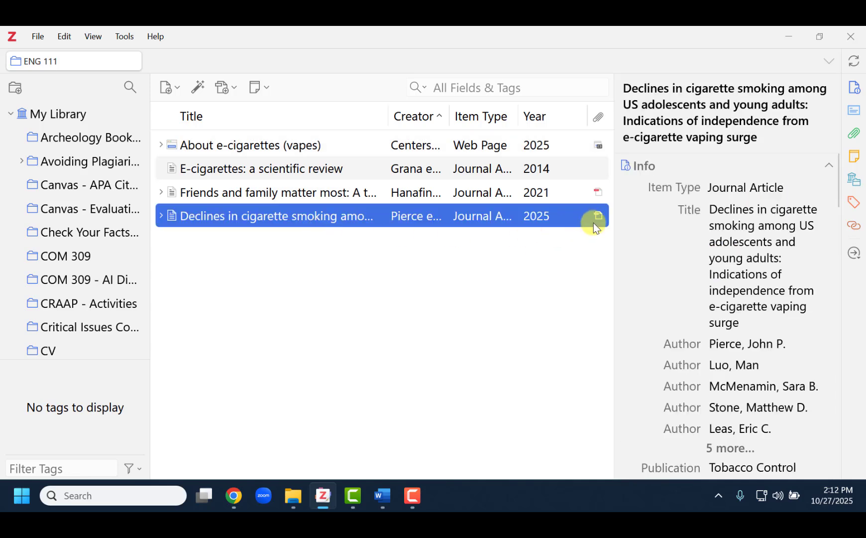
pyautogui.scroll(-10, 672, 234)
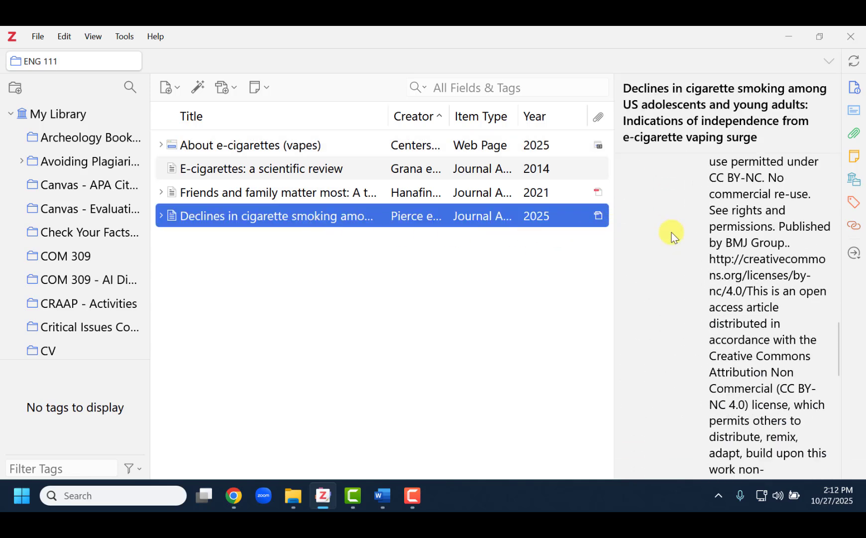
pyautogui.scroll(-10, 672, 234)
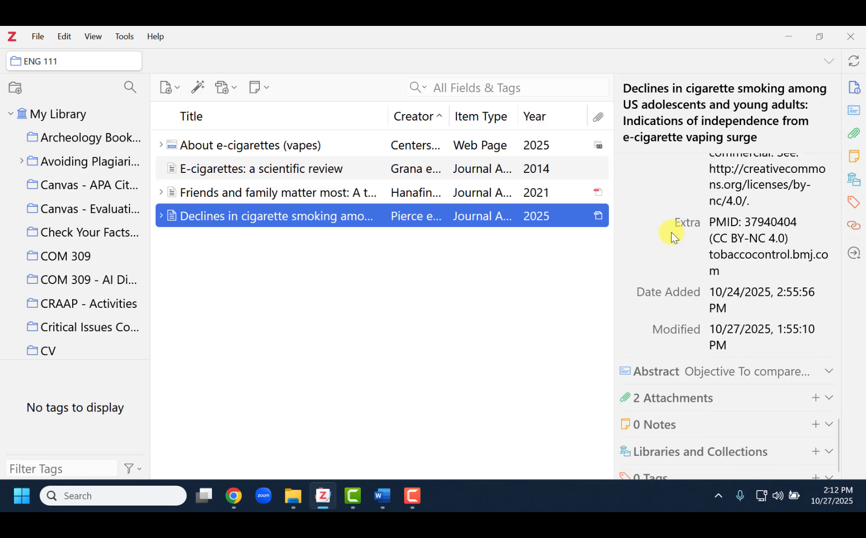
pyautogui.click(721, 245)
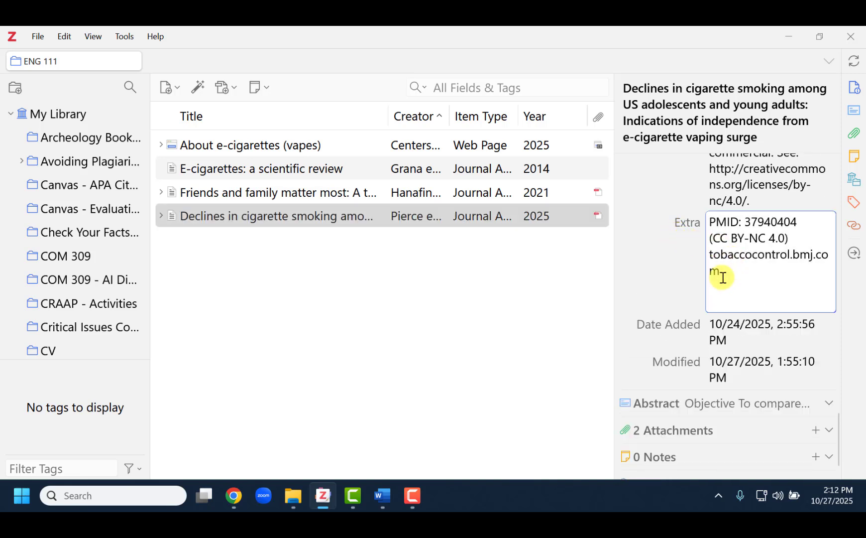
pyautogui.moveTo(723, 277); pyautogui.dragTo(701, 222)
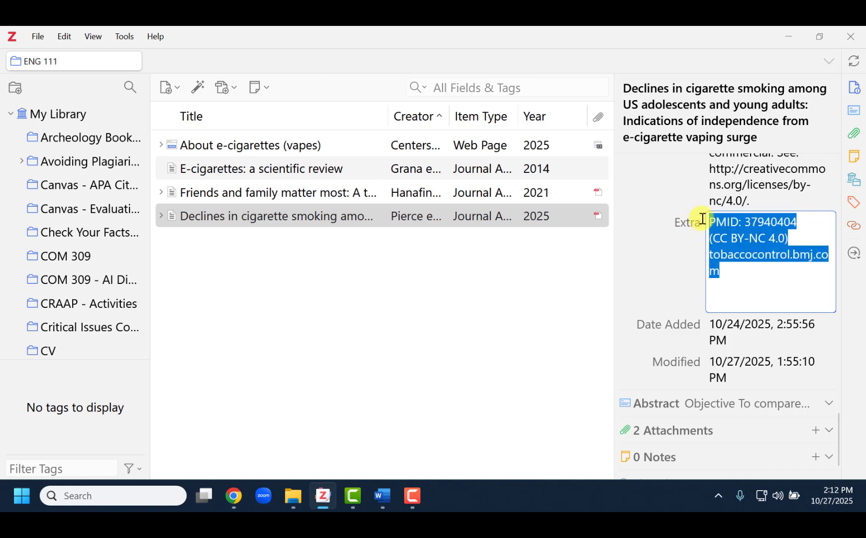
pyautogui.press('BackSpace')
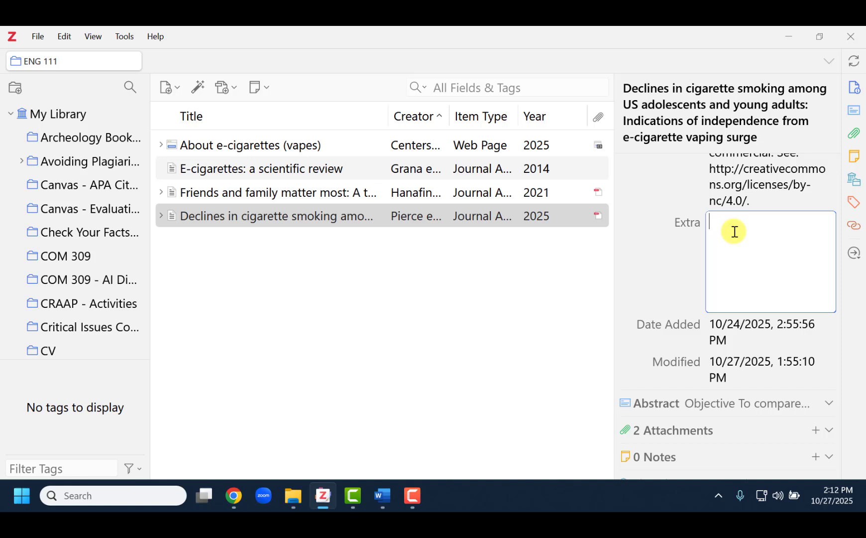
pyautogui.click(344, 216)
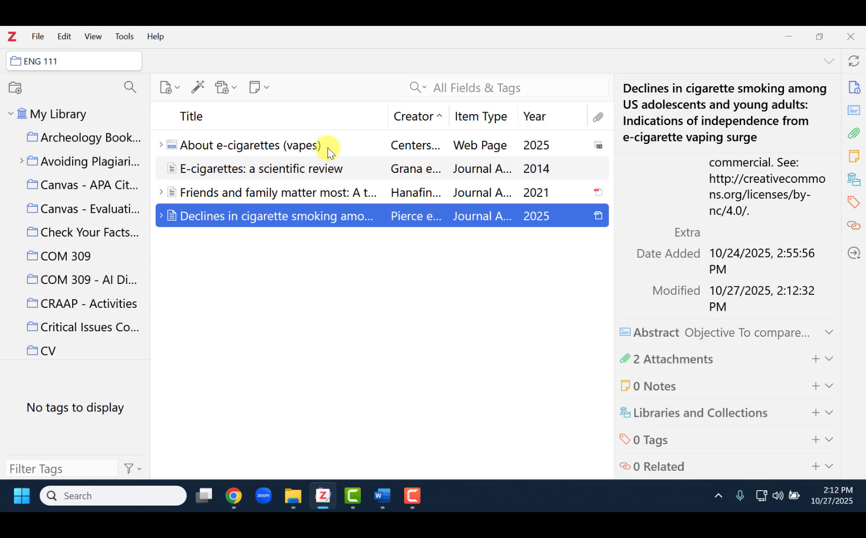
pyautogui.click(333, 148)
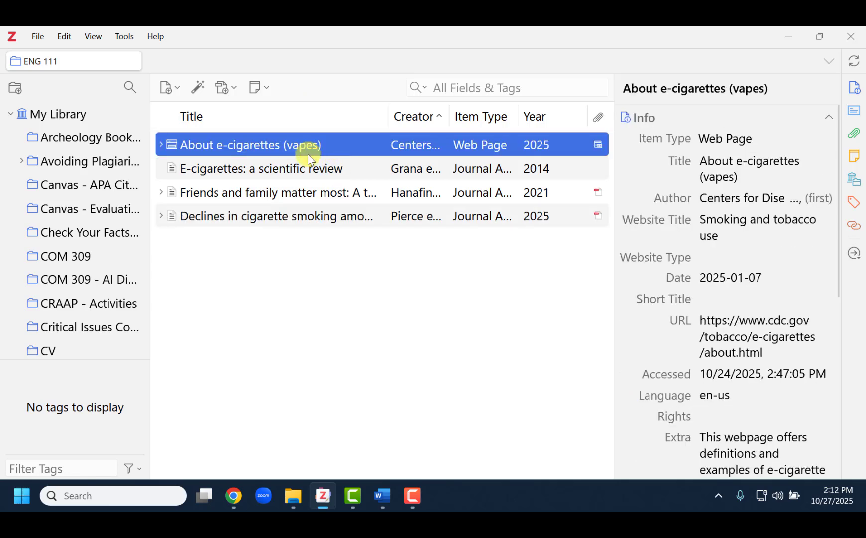
pyautogui.keyDown('shift'); pyautogui.click(297, 219); pyautogui.keyUp('shift')
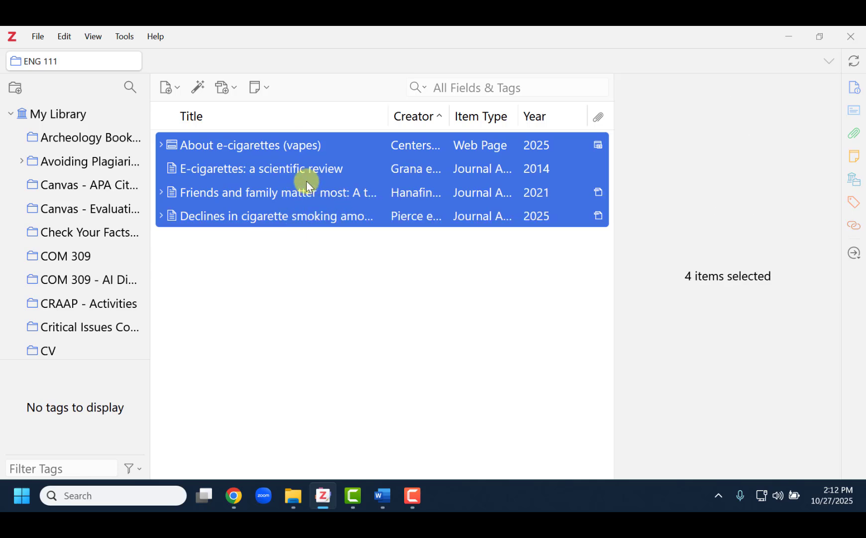
pyautogui.rightClick(319, 181)
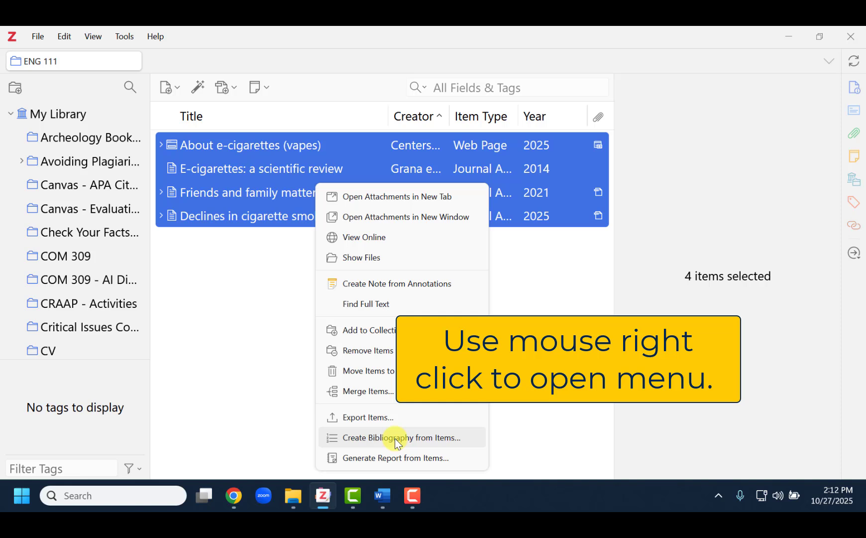
pyautogui.click(262, 320)
# Step: Start creating a bibliography from the ENG 111 collection and choose the American Psychological Association (APA) 7th edition (annotated bibliography) style
pyautogui.scroll(-1, 85, 239)
pyautogui.scroll(-5, 85, 239)
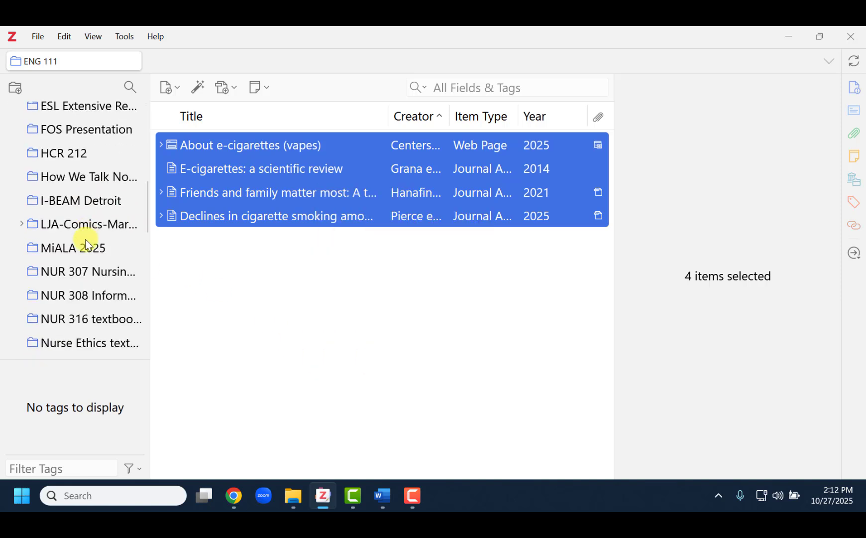
pyautogui.scroll(2, 85, 239)
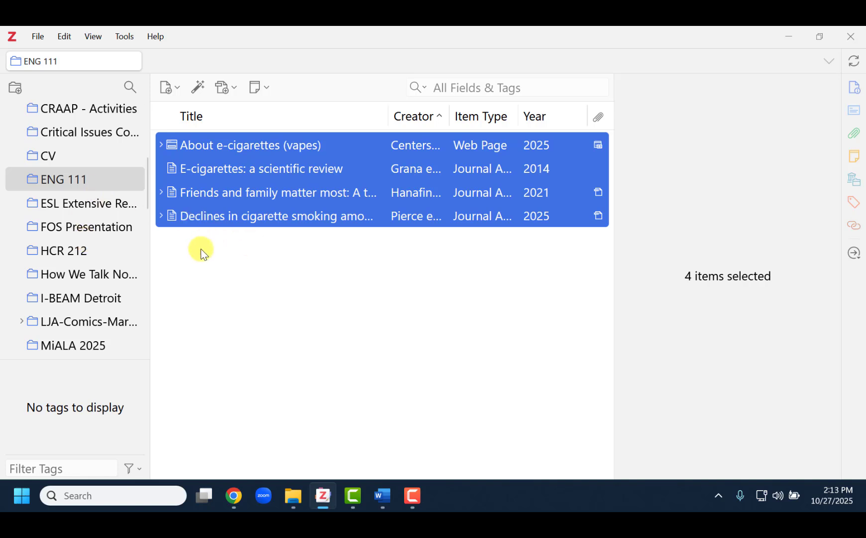
pyautogui.click(206, 217)
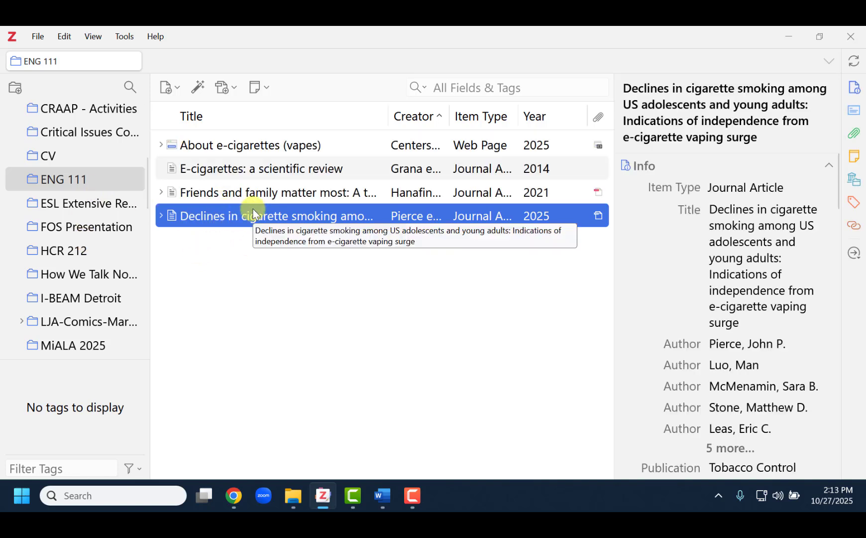
pyautogui.rightClick(74, 180)
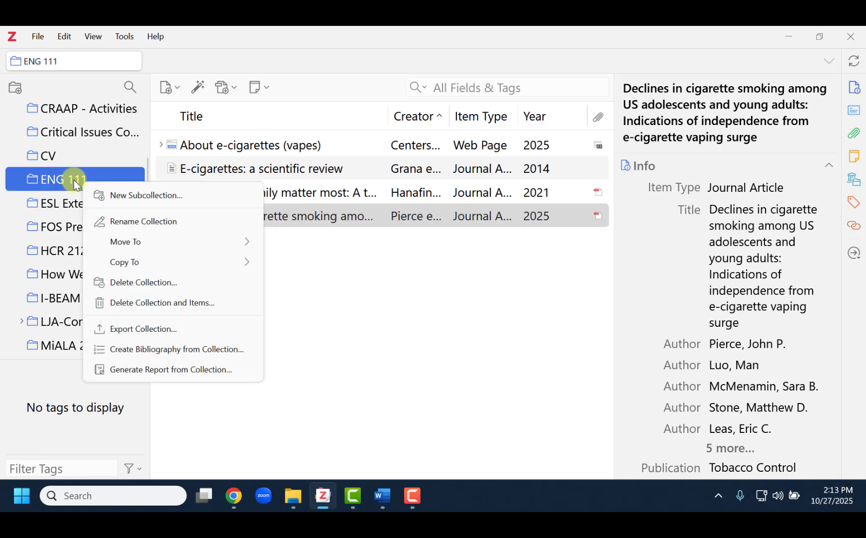
pyautogui.click(125, 351)
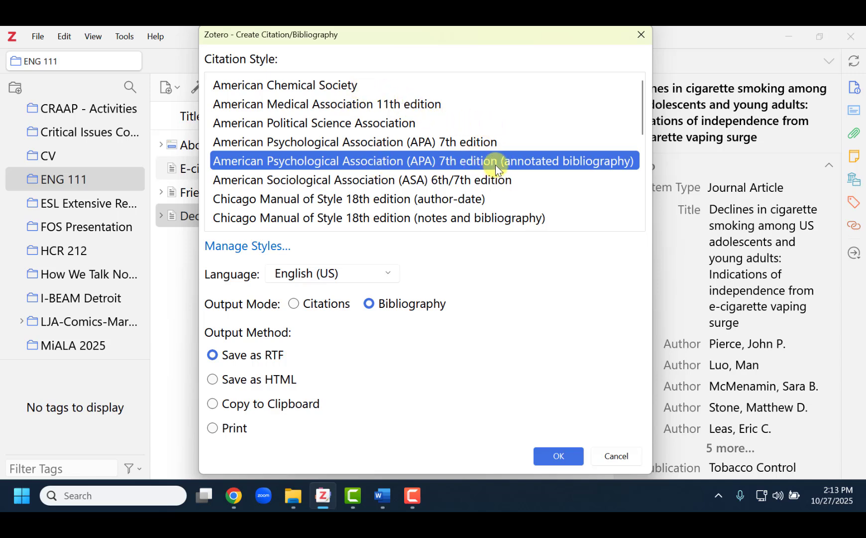
pyautogui.click(474, 146)
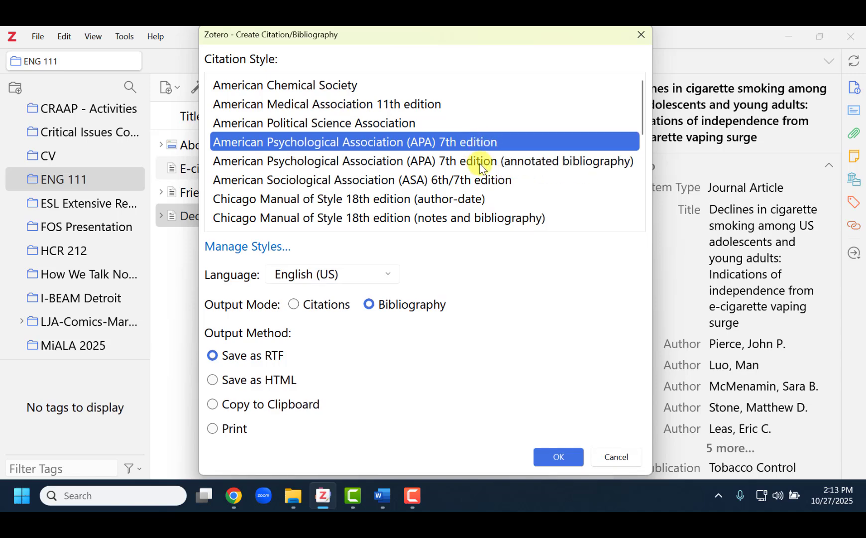
pyautogui.click(523, 164)
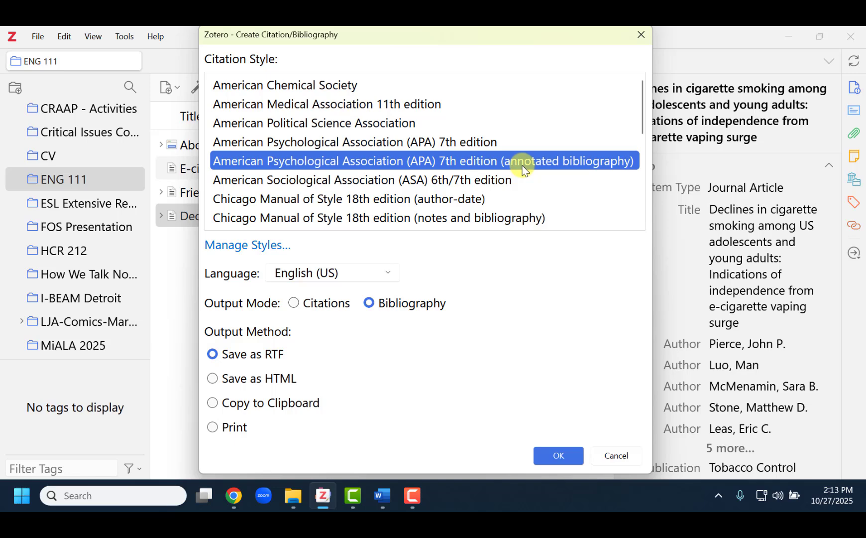
# Step: Check the installed citation styles, open the repository of additional styles from the style manager, and search it for MLA
pyautogui.moveTo(639, 93); pyautogui.dragTo(647, 193)
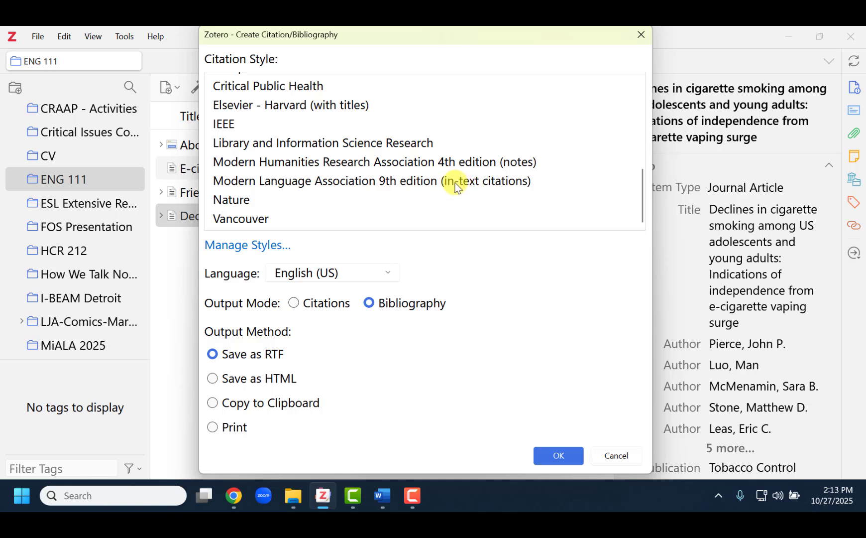
pyautogui.click(260, 246)
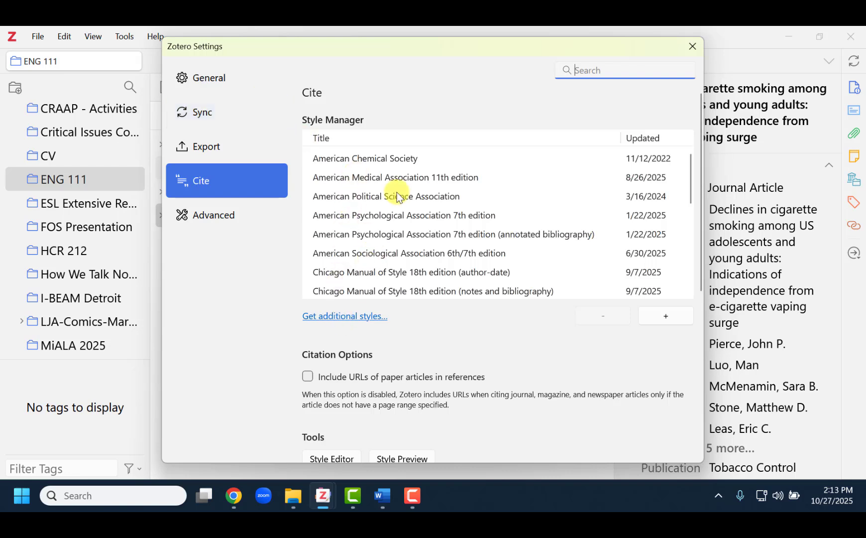
pyautogui.scroll(-3, 372, 277)
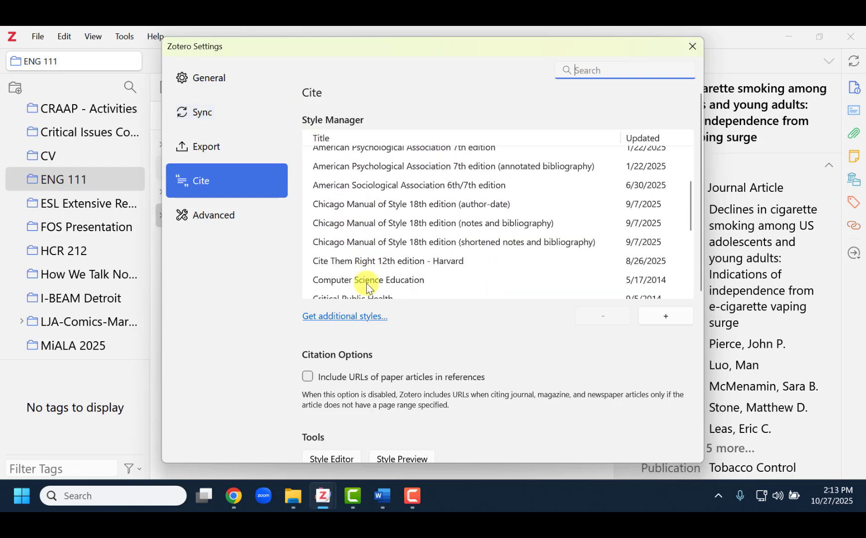
pyautogui.click(362, 319)
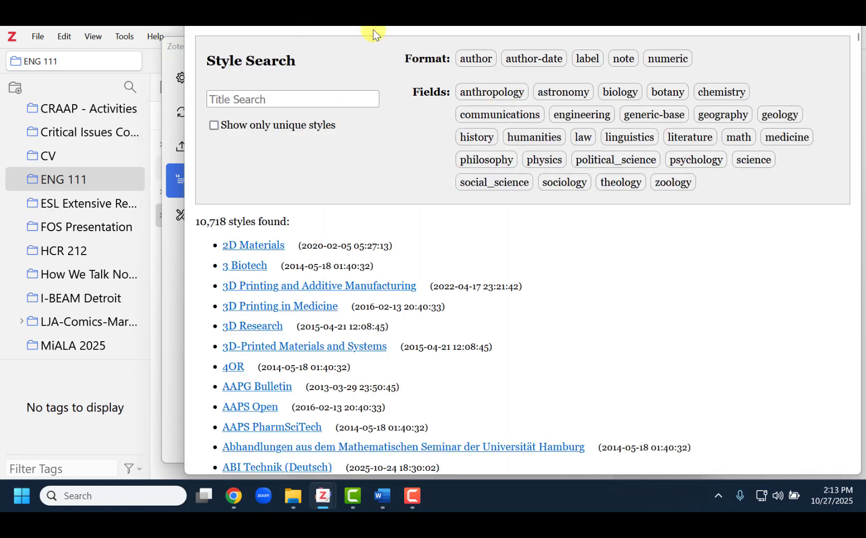
pyautogui.click(280, 100)
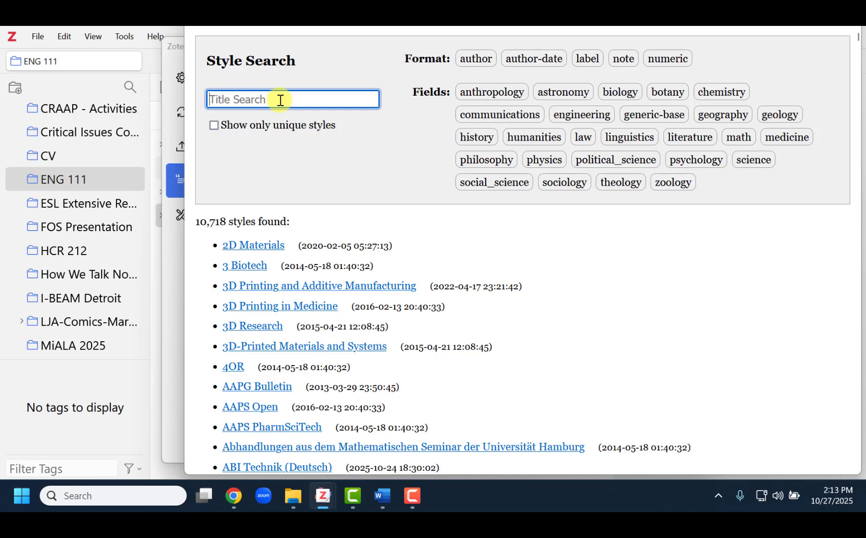
pyautogui.write('MLA')
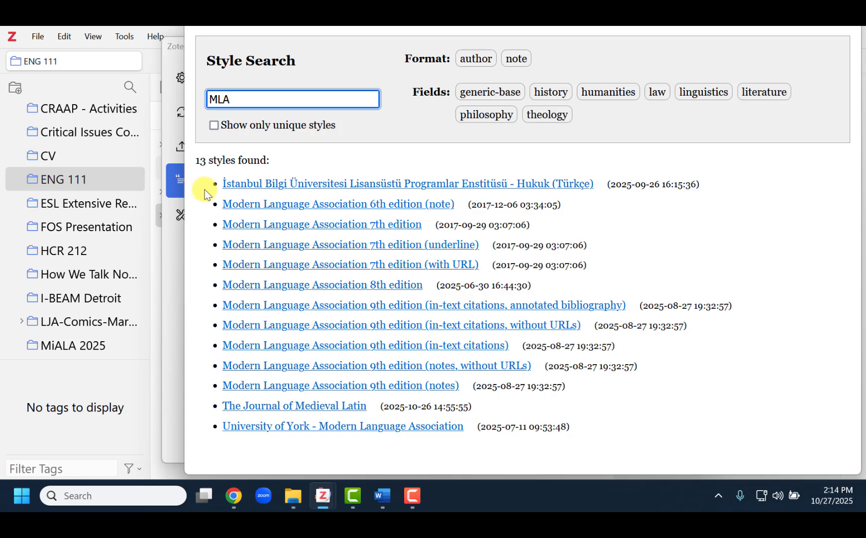
# Step: Search for "annotated" styles instead, install Modern Language Association 9th edition (in-text citations, annotated bibliography), and close the settings
pyautogui.press('BackSpace')
pyautogui.press('BackSpace')
pyautogui.press('BackSpace')
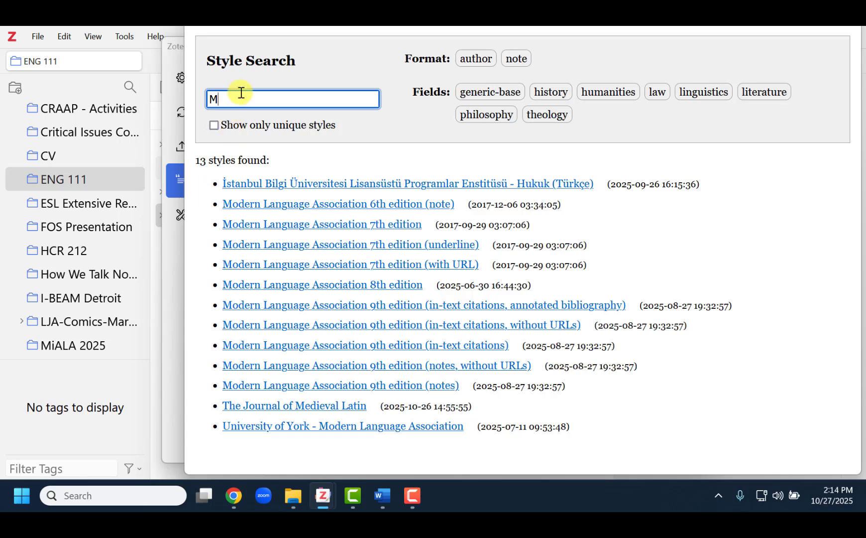
pyautogui.write('annotate')
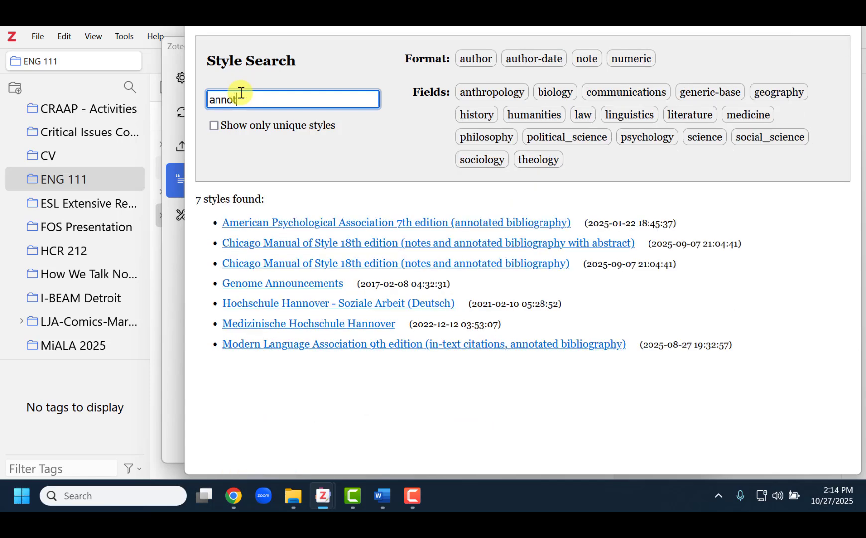
pyautogui.write('d')
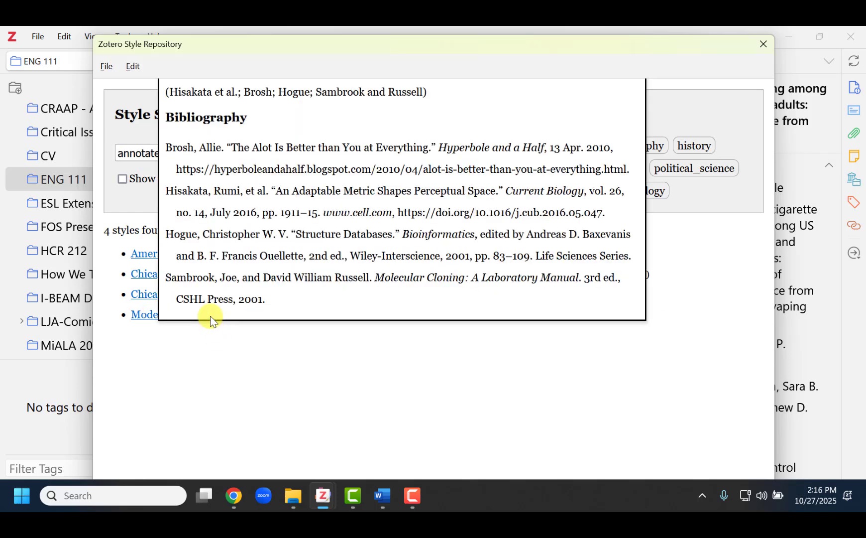
pyautogui.click(145, 325)
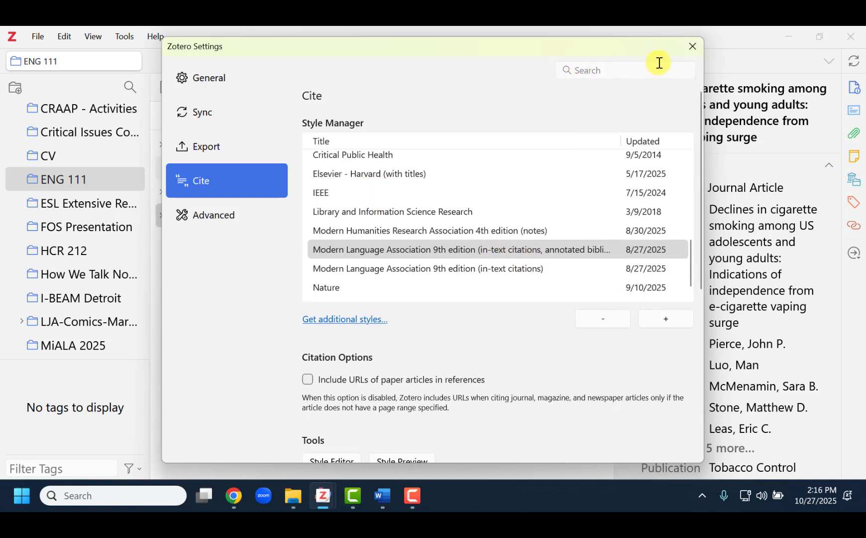
pyautogui.click(692, 47)
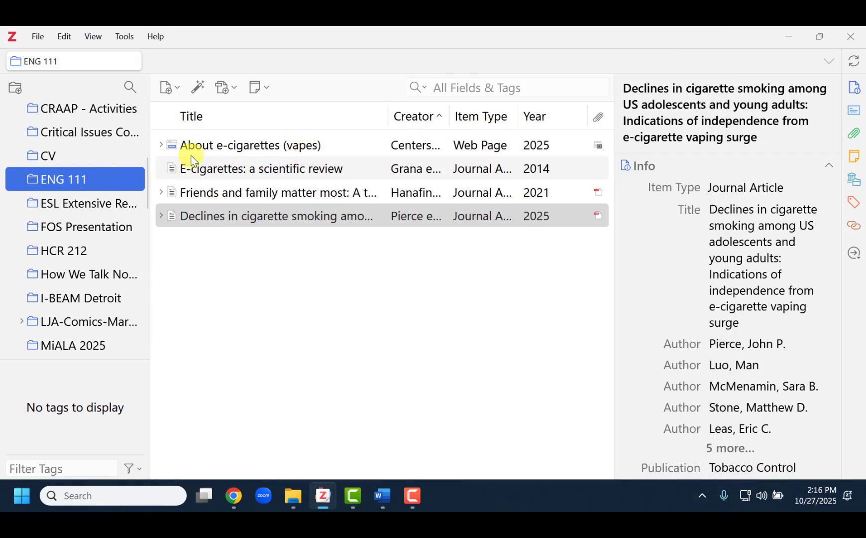
# Step: Create a bibliography from the ENG 111 collection using Modern Language Association 9th edition (in-text citations, annotated bibliography)
pyautogui.rightClick(106, 180)
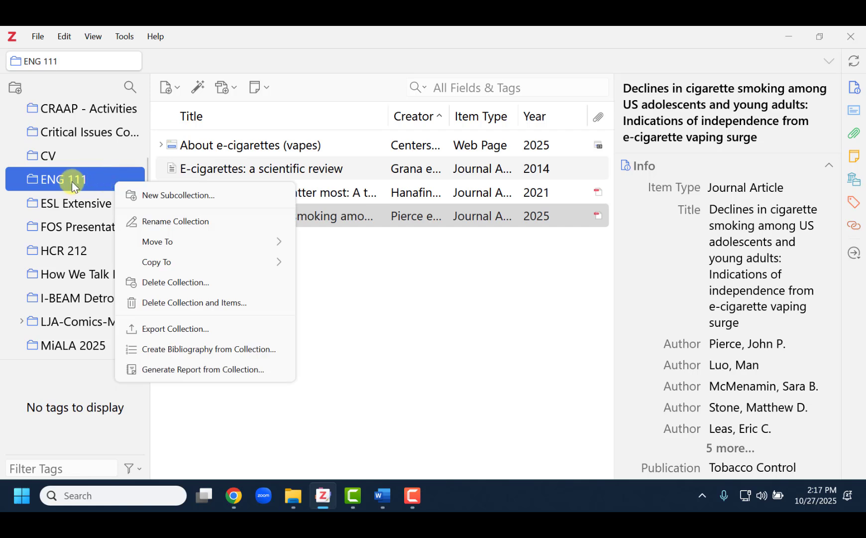
pyautogui.click(184, 354)
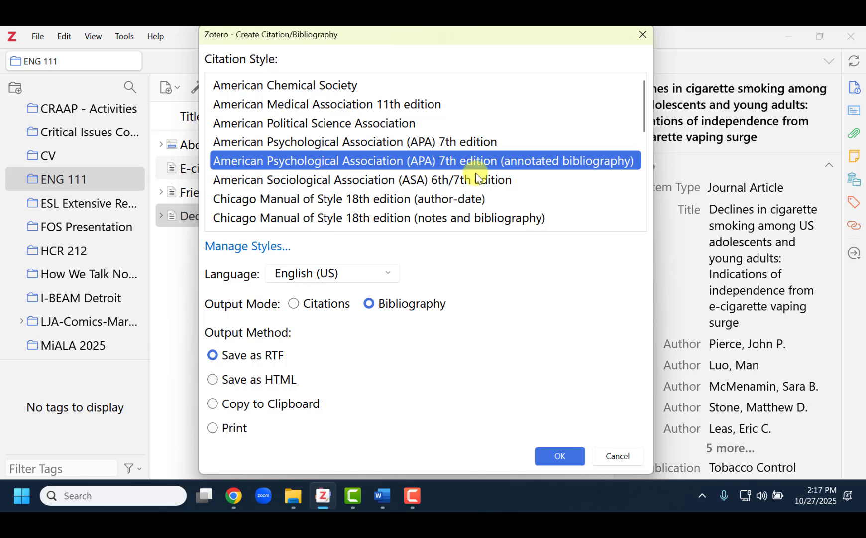
pyautogui.scroll(-5, 450, 149)
pyautogui.click(494, 153)
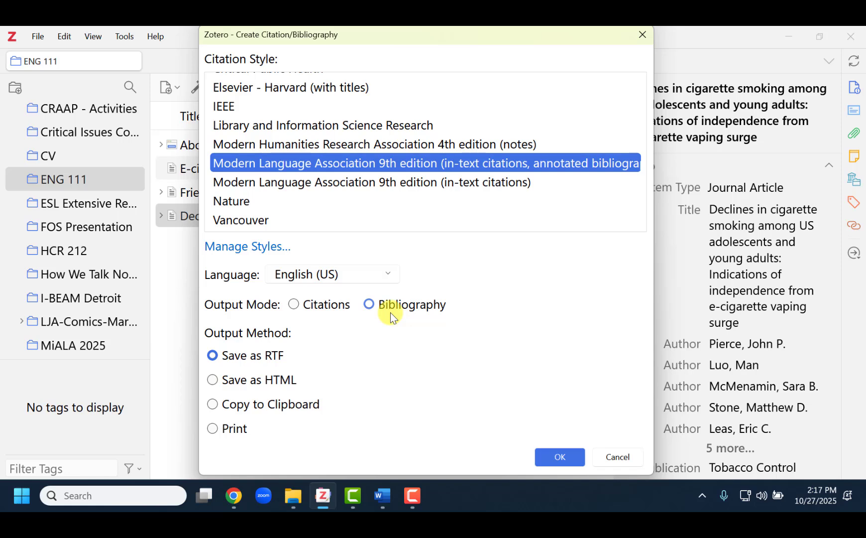
# Step: Output the ENG 111 bibliography as an RTF file and save it in Downloads as ENG 111-AnnoTake2.rtf
pyautogui.click(286, 358)
pyautogui.click(283, 364)
pyautogui.click(214, 356)
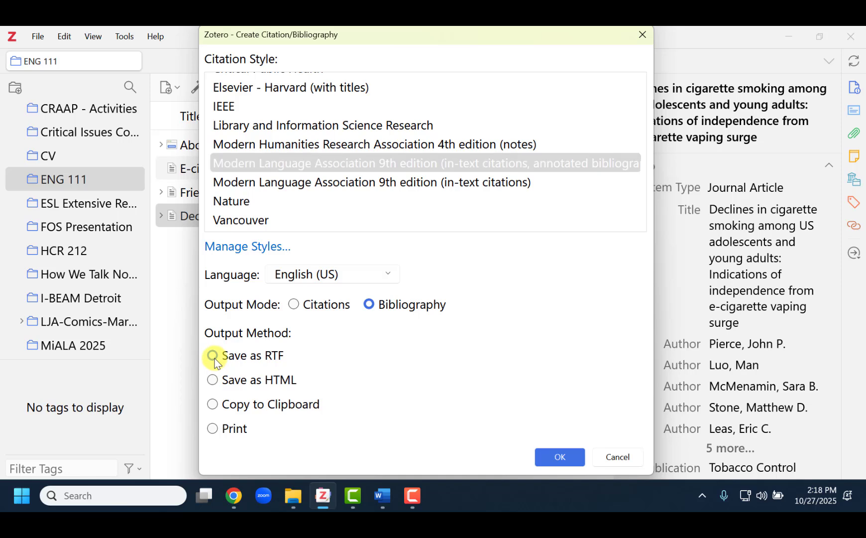
pyautogui.click(560, 458)
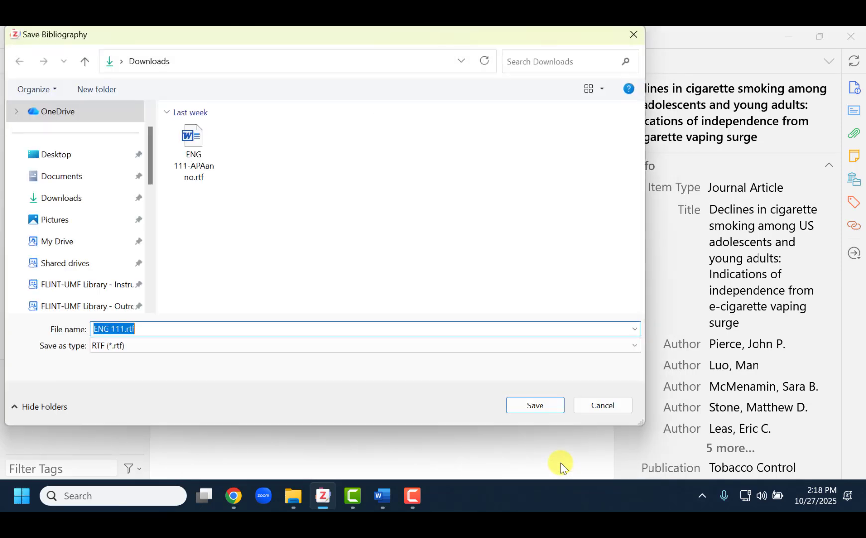
pyautogui.click(128, 329)
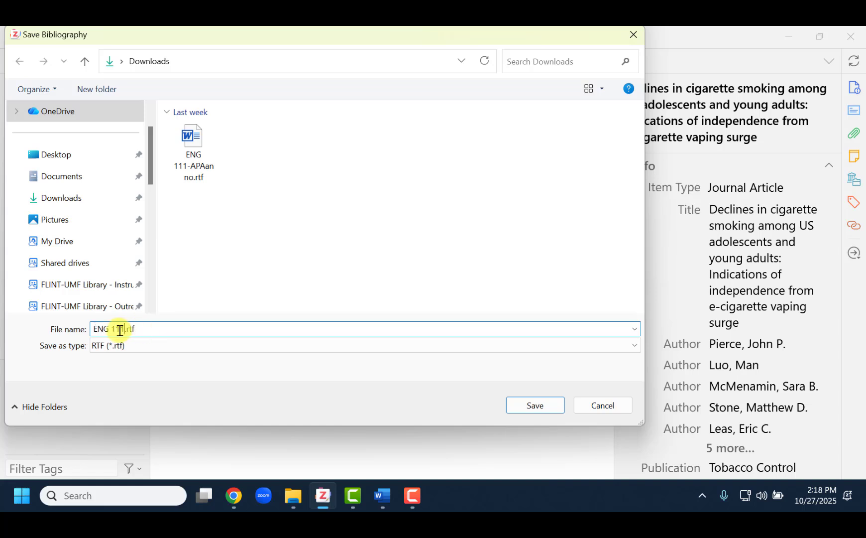
pyautogui.write('-Annotake2')
pyautogui.click(533, 407)
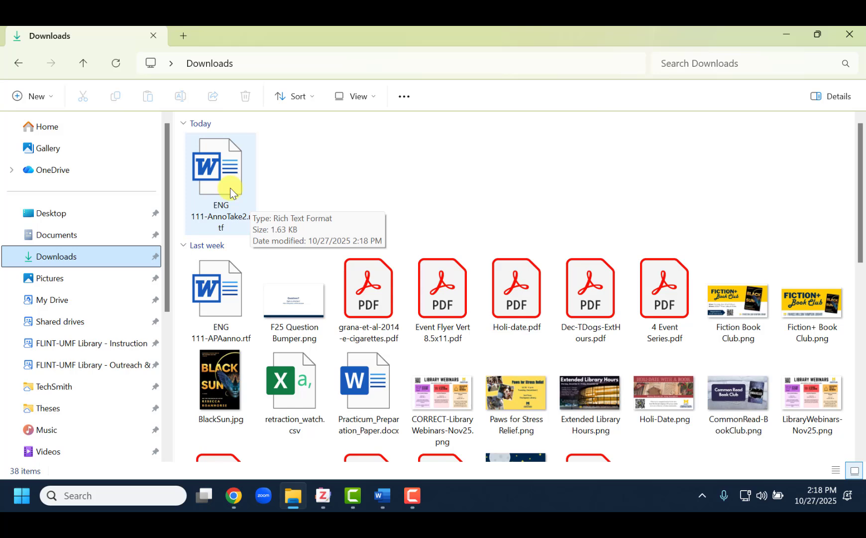
# Step: Open ENG 111-AnnoTake2.rtf from the Downloads folder in Word and review its citations and annotations
pyautogui.doubleClick(230, 187)
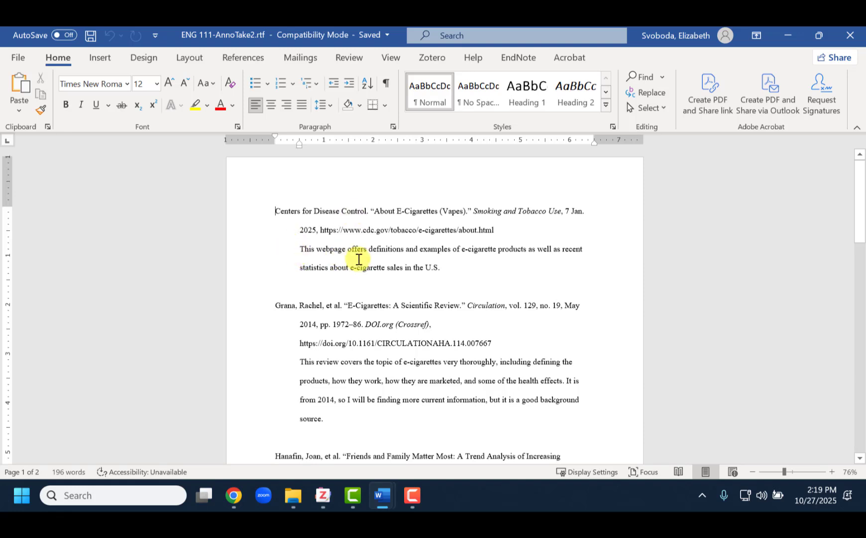
pyautogui.scroll(-5, 444, 268)
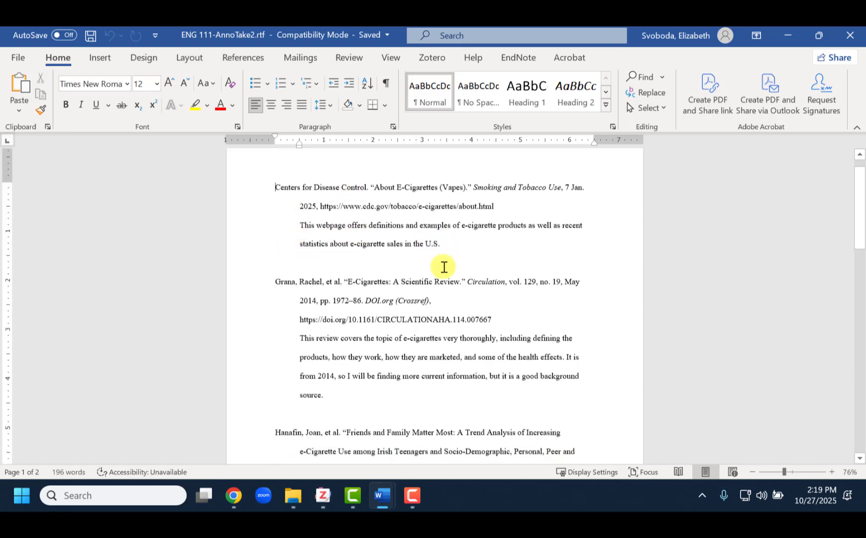
pyautogui.scroll(-8, 444, 267)
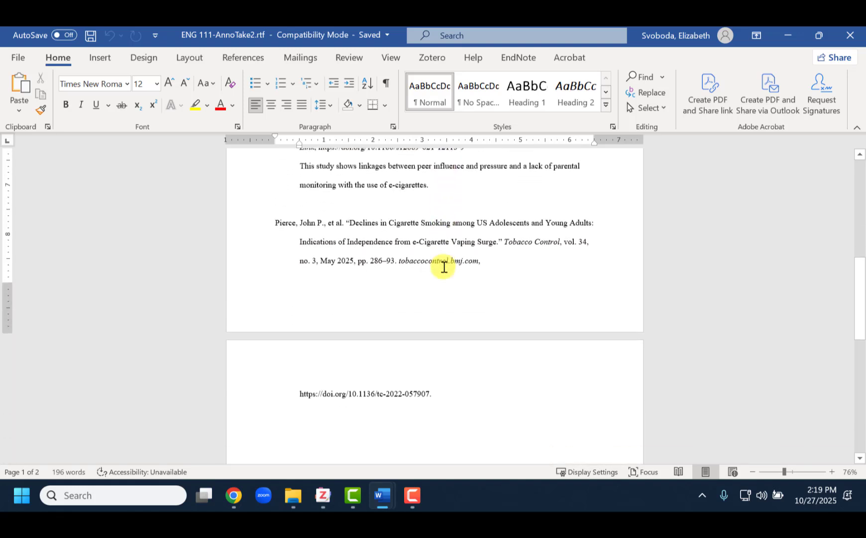
pyautogui.scroll(-2, 444, 267)
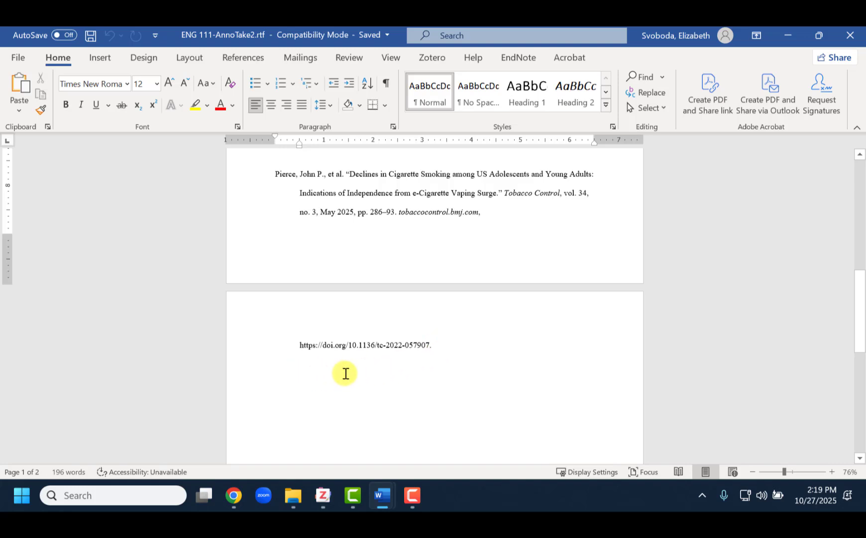
pyautogui.scroll(5, 345, 374)
pyautogui.click(326, 240)
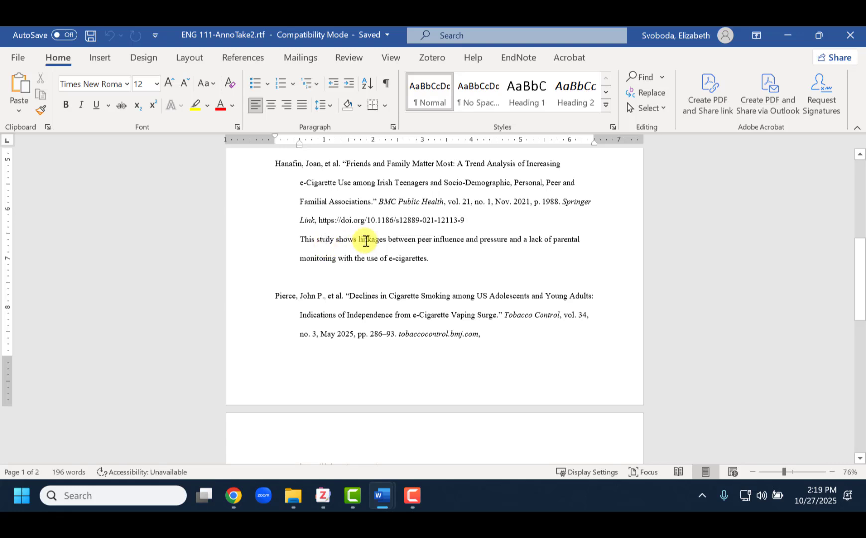
pyautogui.click(363, 240)
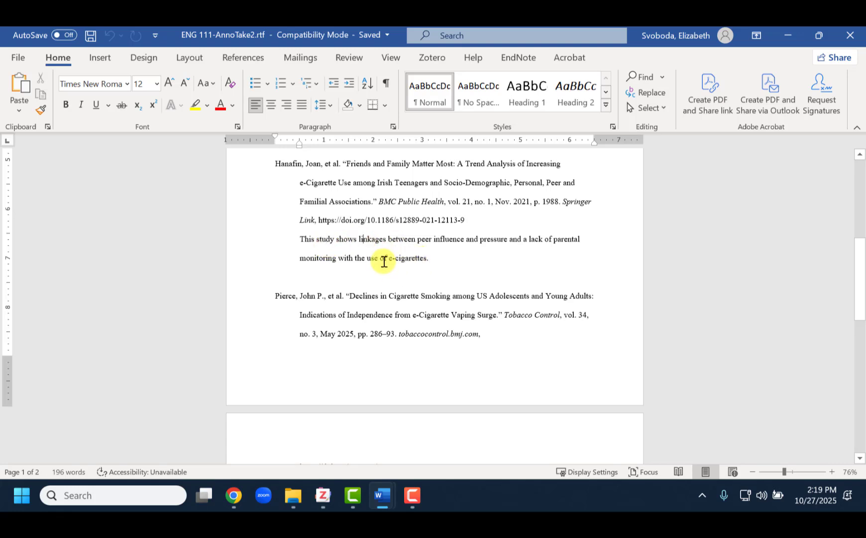
# Step: Insert the annotation "Add an annotation here." on a new line under the last citation's DOI link
pyautogui.scroll(-6, 384, 261)
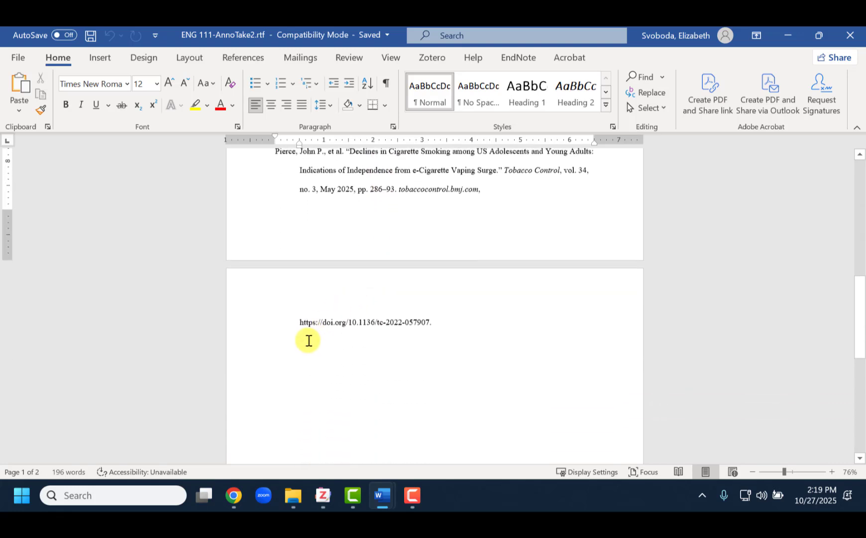
pyautogui.click(309, 340)
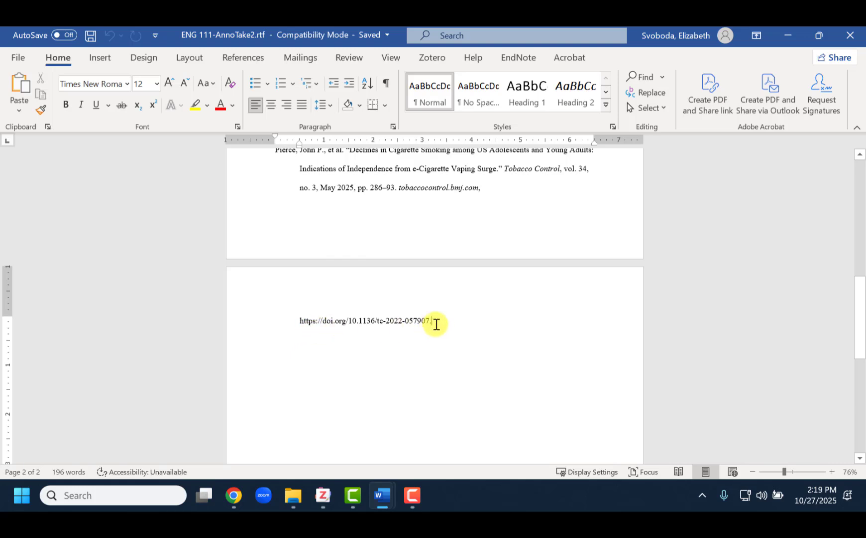
pyautogui.press('Return')
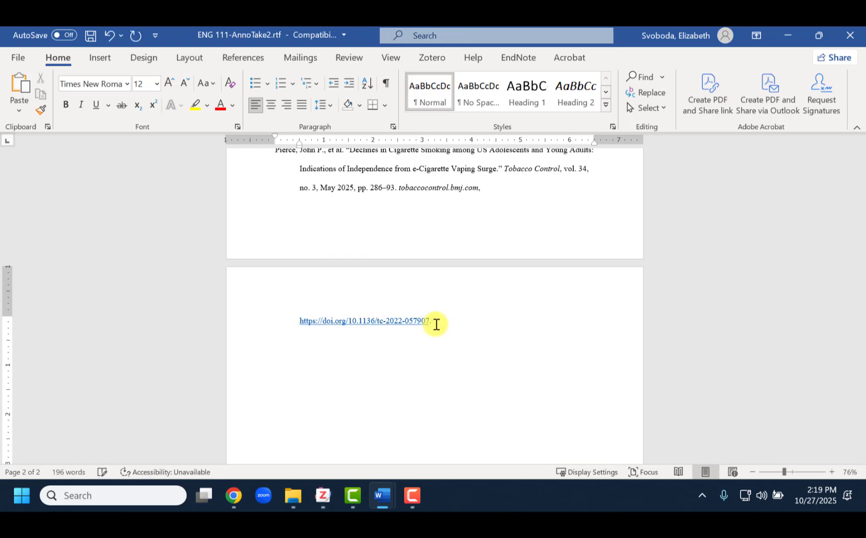
pyautogui.write('Add an annotation here.')
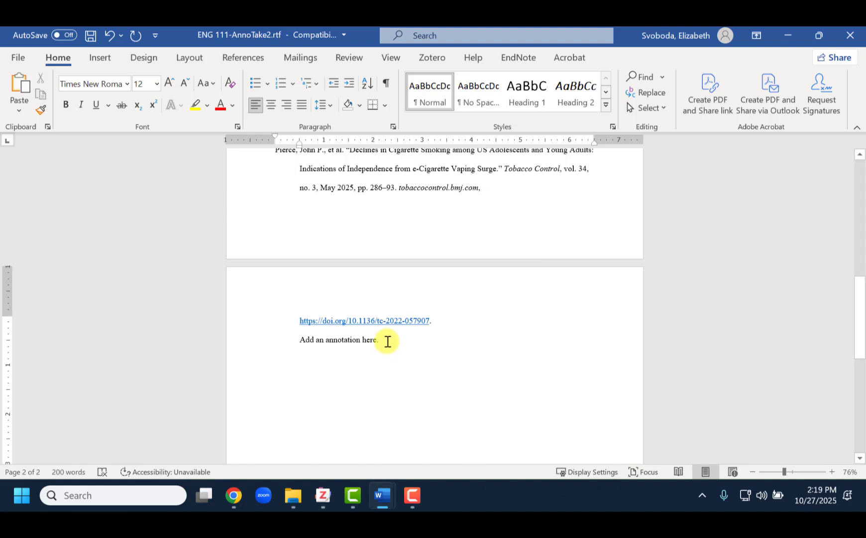
# Step: Delete "DOI.org (Crossref)," from the "E-Cigarettes: A Scientific Review" citation, leaving the DOI link directly after the page range
pyautogui.scroll(1, 387, 341)
pyautogui.scroll(1, 388, 341)
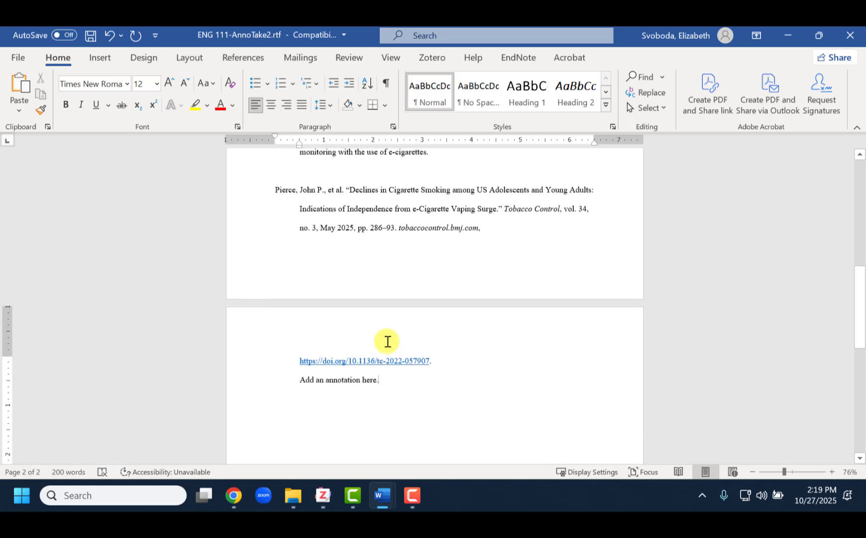
pyautogui.scroll(2, 387, 341)
pyautogui.scroll(10, 388, 341)
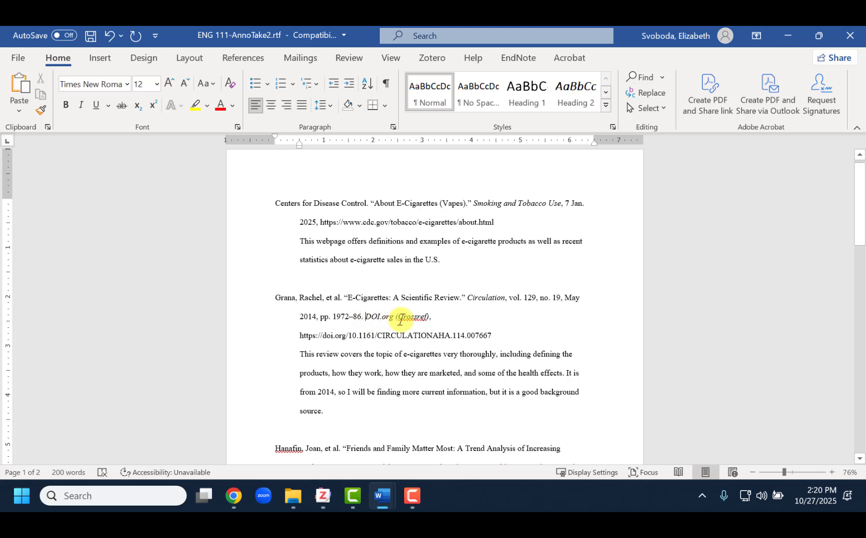
pyautogui.press('Delete')
pyautogui.press('Delete')
pyautogui.press('Delete')
pyautogui.press('Delete')
pyautogui.press('Delete')
pyautogui.press('Delete')
pyautogui.press('Delete')
pyautogui.press('Delete')
pyautogui.press('Delete')
pyautogui.press('Delete')
pyautogui.press('Delete')
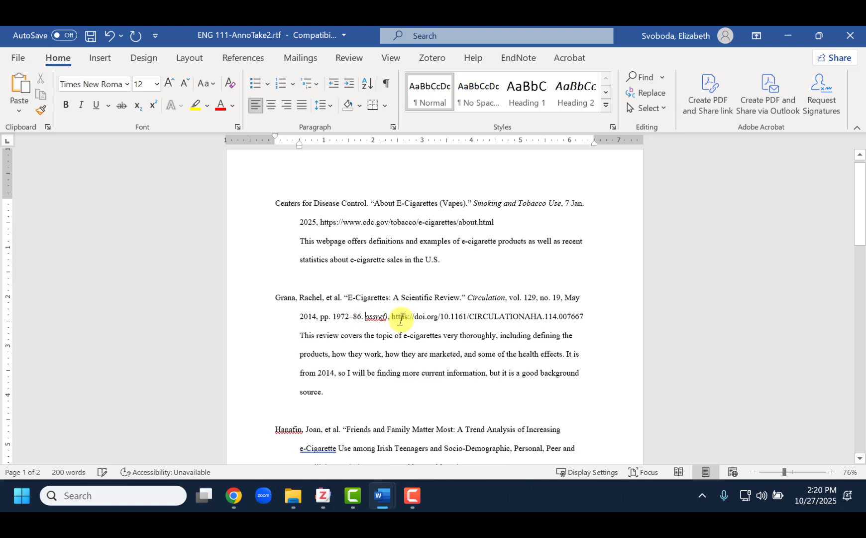
pyautogui.press('Delete')
pyautogui.press('Delete')
pyautogui.press('Delete')
pyautogui.press('Delete')
pyautogui.press('Delete')
pyautogui.press('Delete')
pyautogui.press('Delete')
pyautogui.press('Delete')
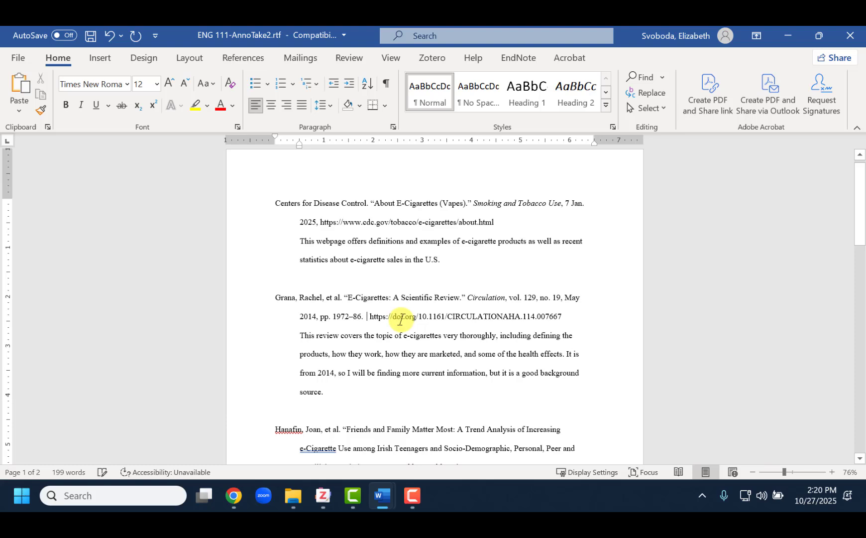
pyautogui.press('Delete')
pyautogui.press('Delete')
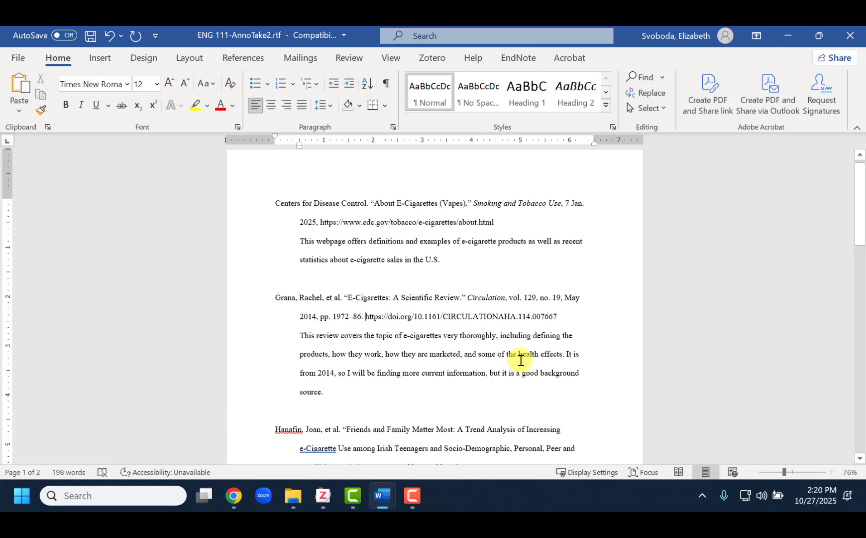
# Step: Delete the website name "tobaccocontrol.bmj.com," before the DOI link in the "Declines in Cigarette Smoking" citation
pyautogui.scroll(-5, 520, 359)
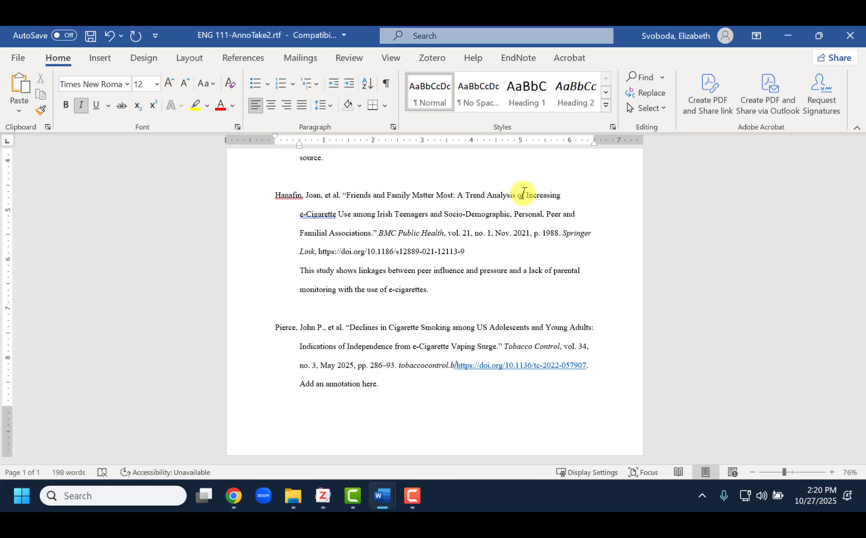
pyautogui.press('BackSpace')
pyautogui.press('BackSpace')
pyautogui.press('BackSpace')
pyautogui.press('BackSpace')
pyautogui.press('BackSpace')
pyautogui.press('BackSpace')
pyautogui.press('BackSpace')
pyautogui.press('BackSpace')
pyautogui.press('BackSpace')
pyautogui.press('BackSpace')
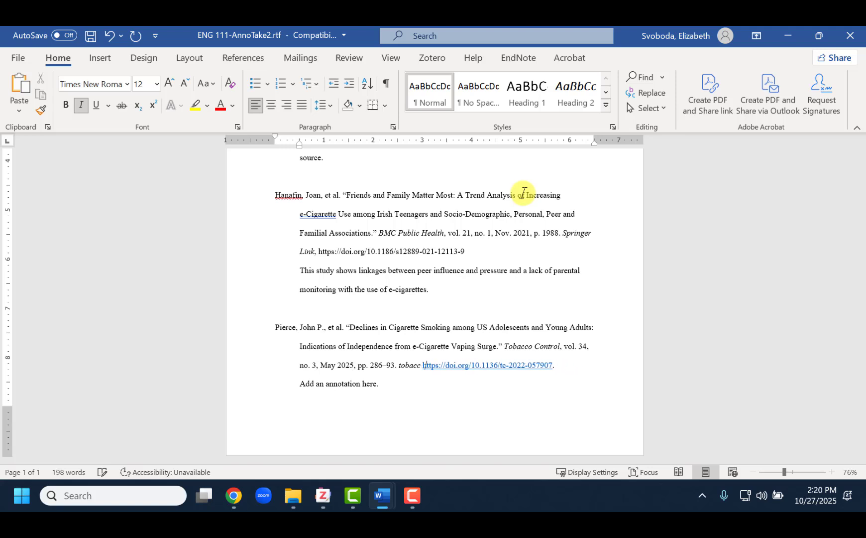
pyautogui.press('BackSpace')
pyautogui.press('BackSpace')
pyautogui.press('BackSpace')
pyautogui.press('BackSpace')
pyautogui.press('BackSpace')
pyautogui.press('BackSpace')
pyautogui.press('BackSpace')
pyautogui.press('BackSpace')
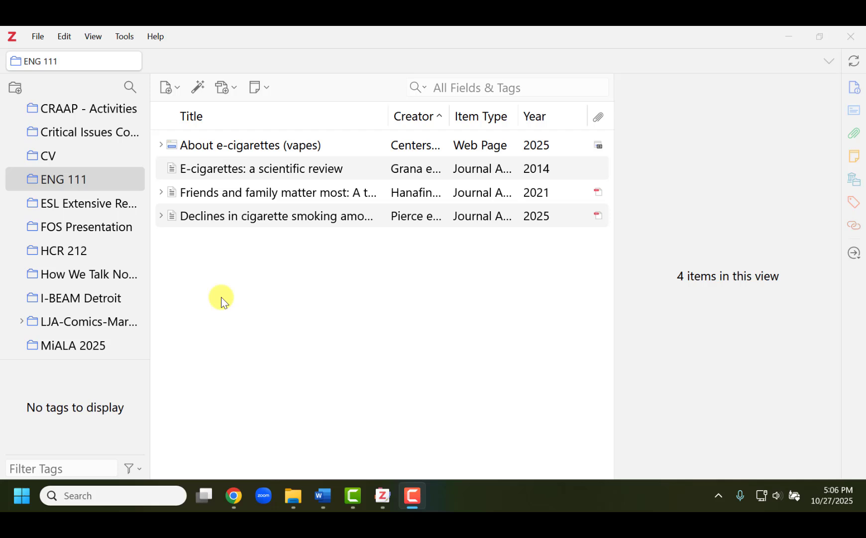
# Step: In Zotero, copy a bibliography of the last two ENG 111 articles to the clipboard in the Modern Language Association 9th edition annotated bibliography style
pyautogui.click(204, 219)
pyautogui.keyDown('shift'); pyautogui.click(200, 196); pyautogui.keyUp('shift')
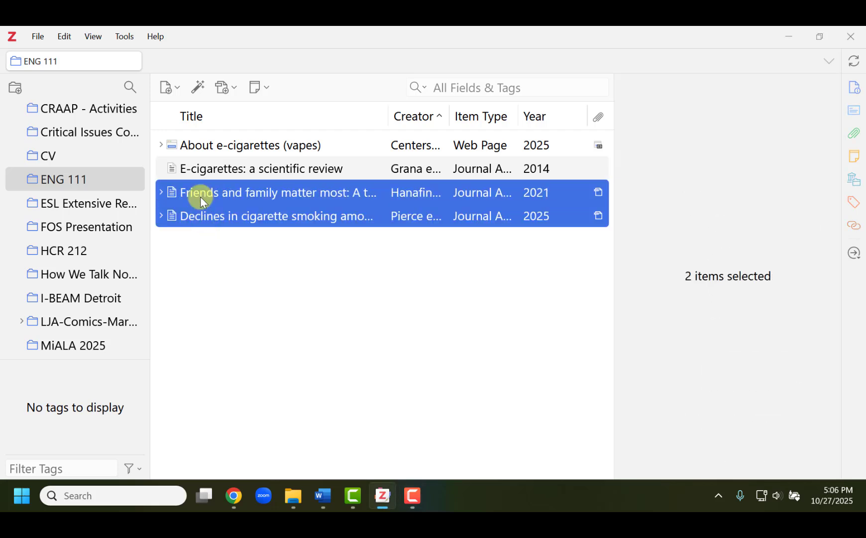
pyautogui.rightClick(210, 199)
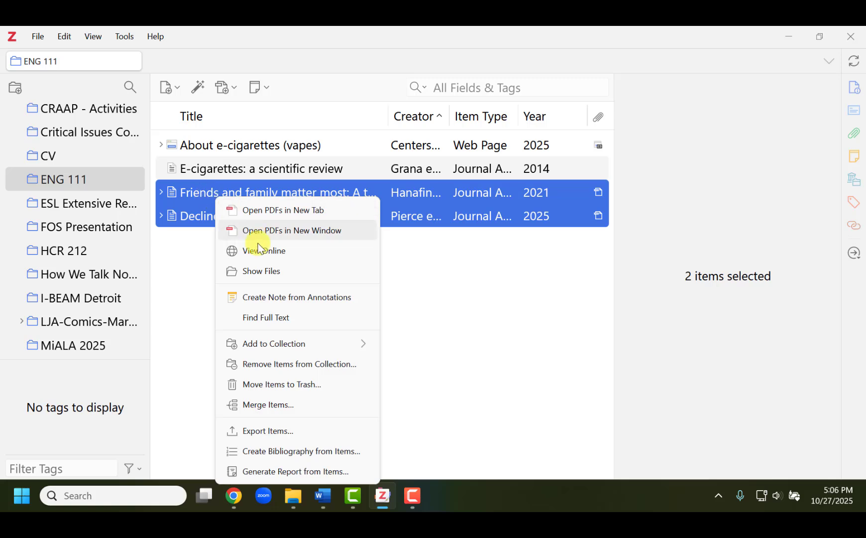
pyautogui.click(291, 451)
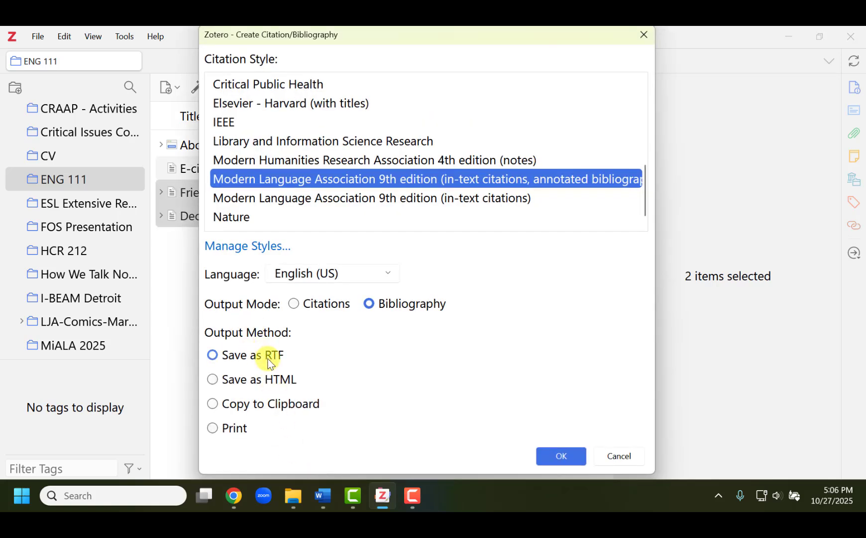
pyautogui.click(212, 403)
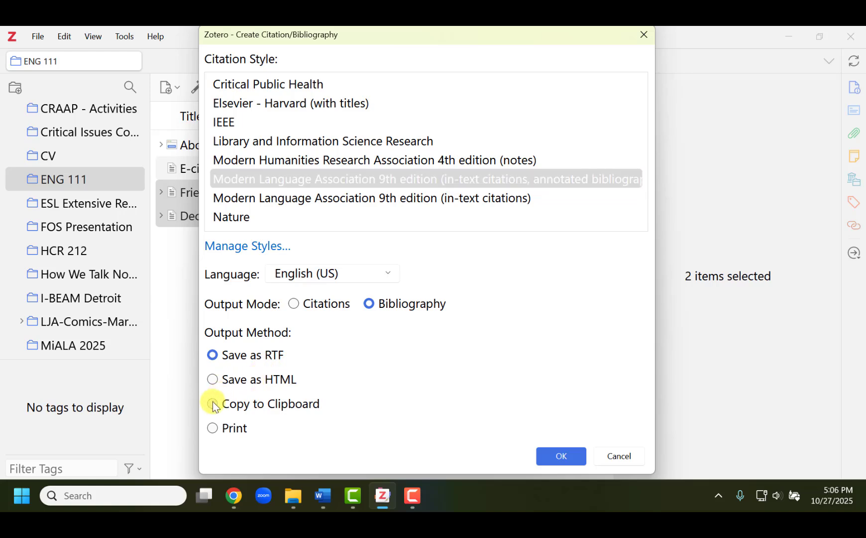
pyautogui.click(557, 457)
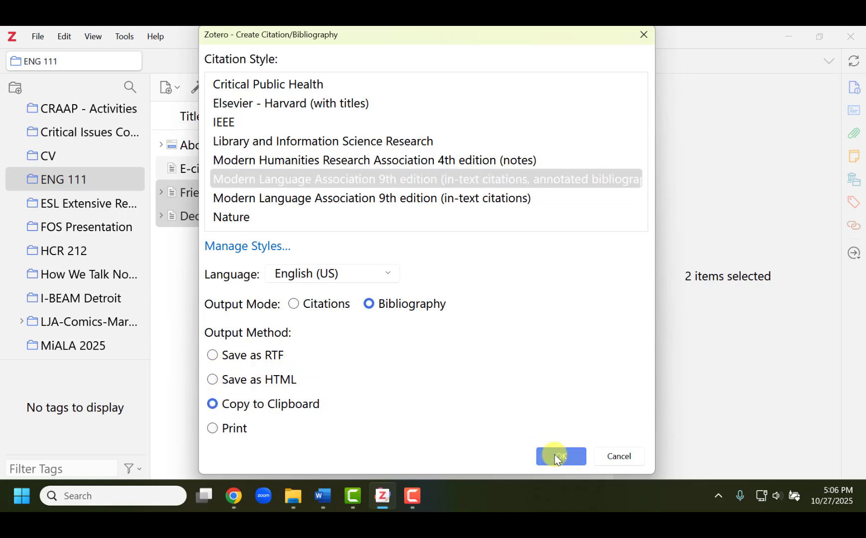
# Step: Switch to the blank page in Word and paste the copied bibliography, keeping the source formatting
pyautogui.hotkey('alt', 'Tab')
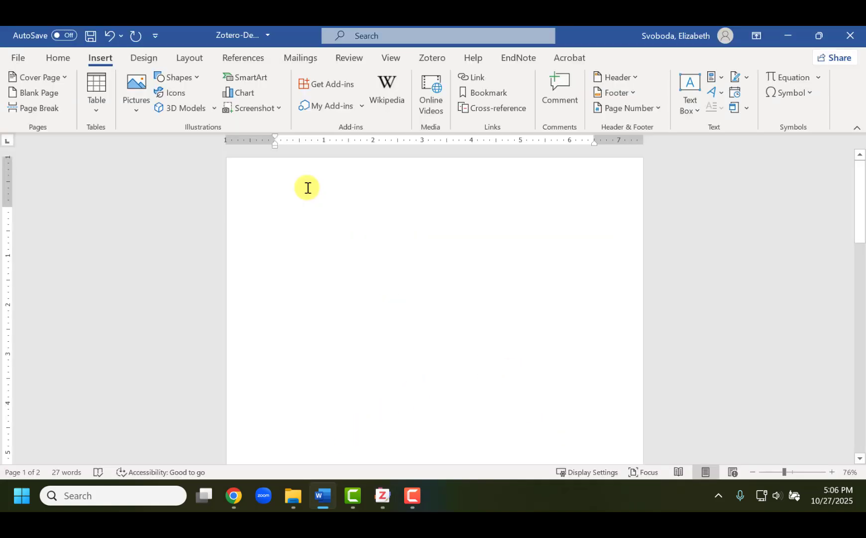
pyautogui.rightClick(276, 212)
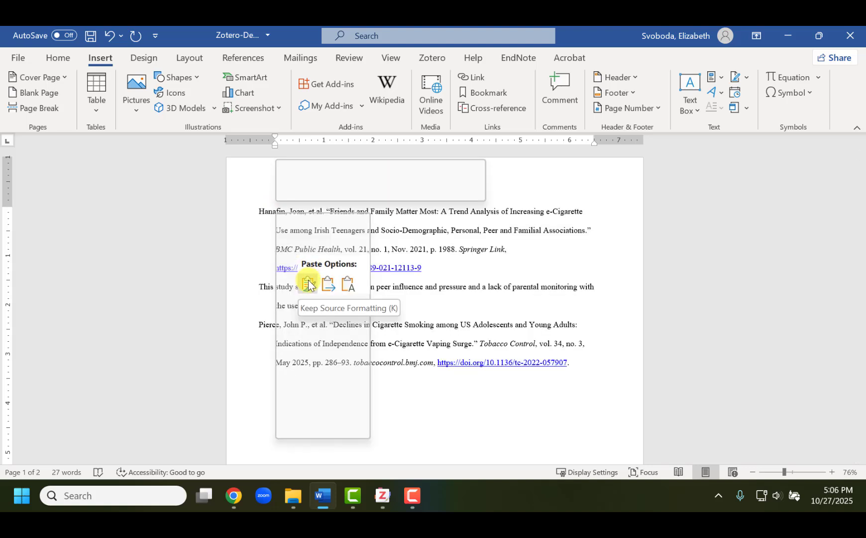
pyautogui.click(308, 283)
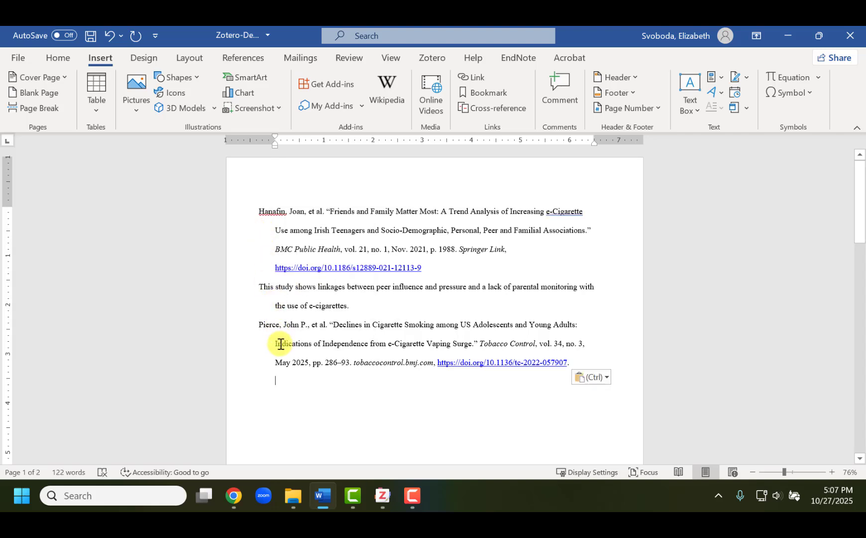
# Step: Indent the annotation under the first pasted citation and delete "tobaccocontrol.bmj.com," from the second citation
pyautogui.click(259, 287)
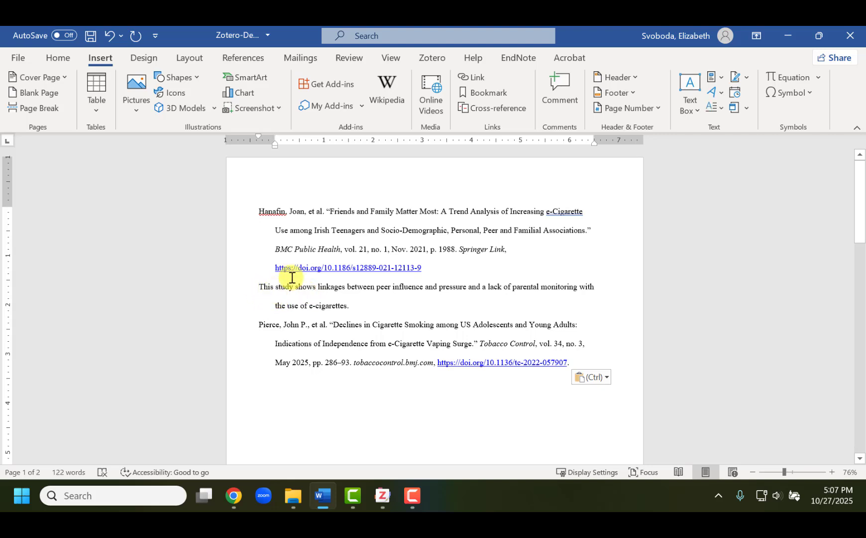
pyautogui.press('Tab')
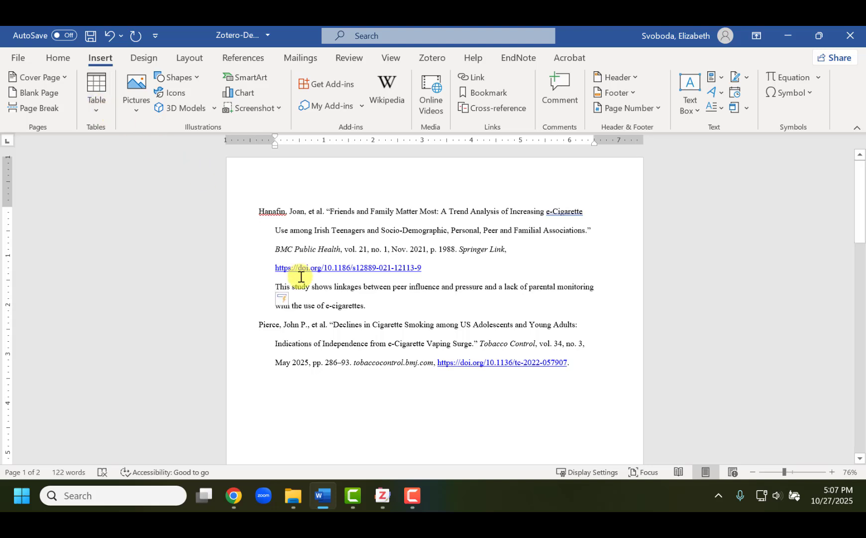
pyautogui.click(378, 305)
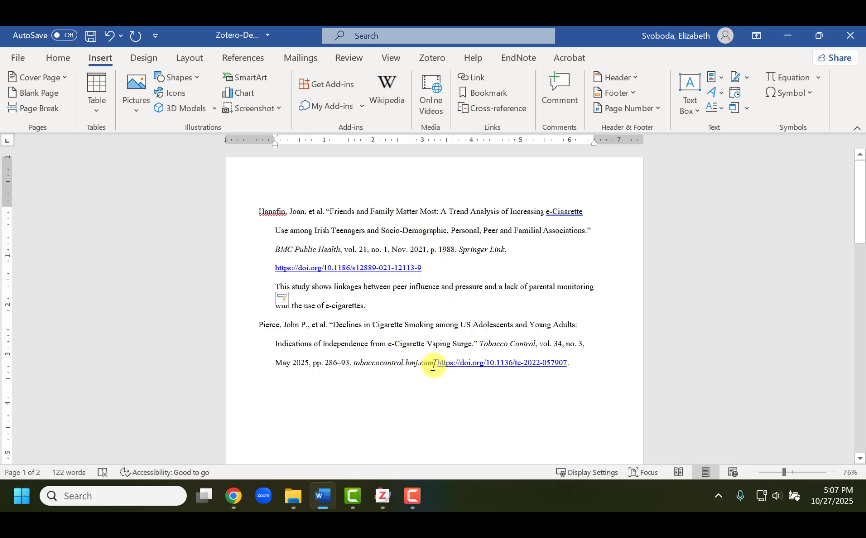
pyautogui.doubleClick(393, 363)
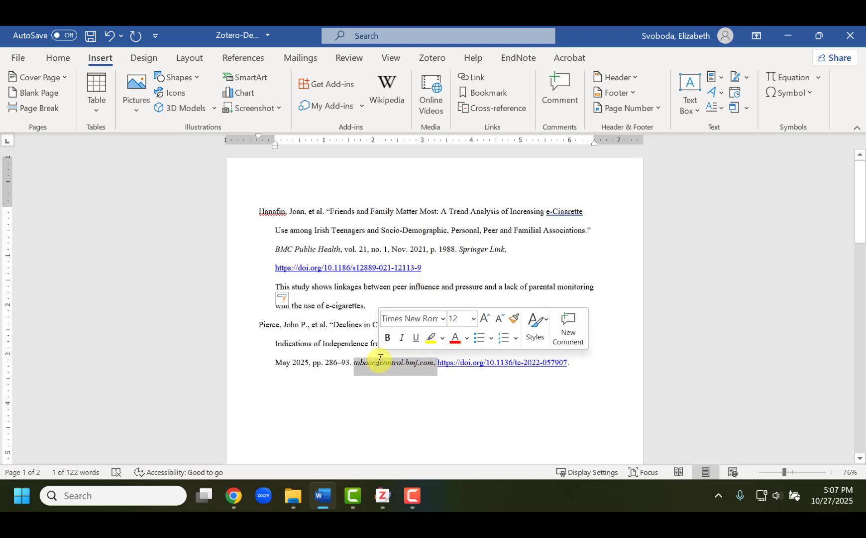
pyautogui.press('Delete')
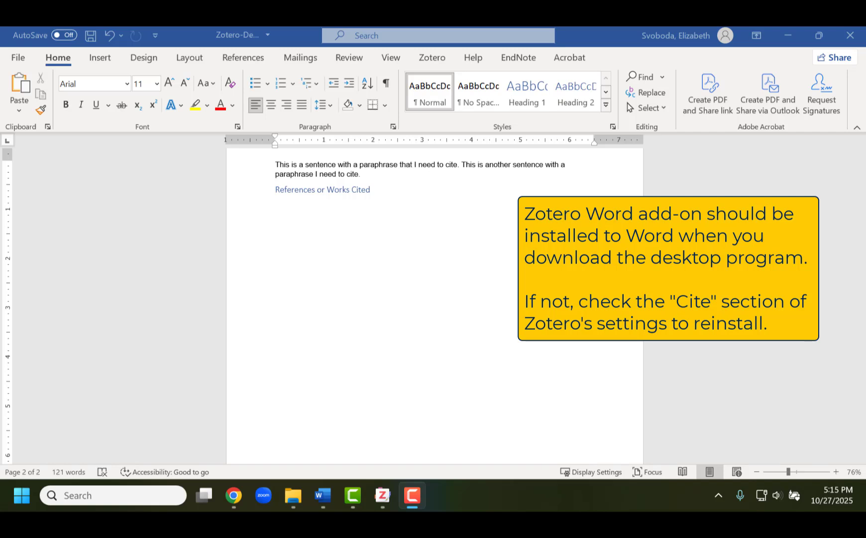
# Step: Try to add a Zotero bibliography at the end of the first sentence and dismiss the error
pyautogui.click(430, 62)
pyautogui.click(429, 63)
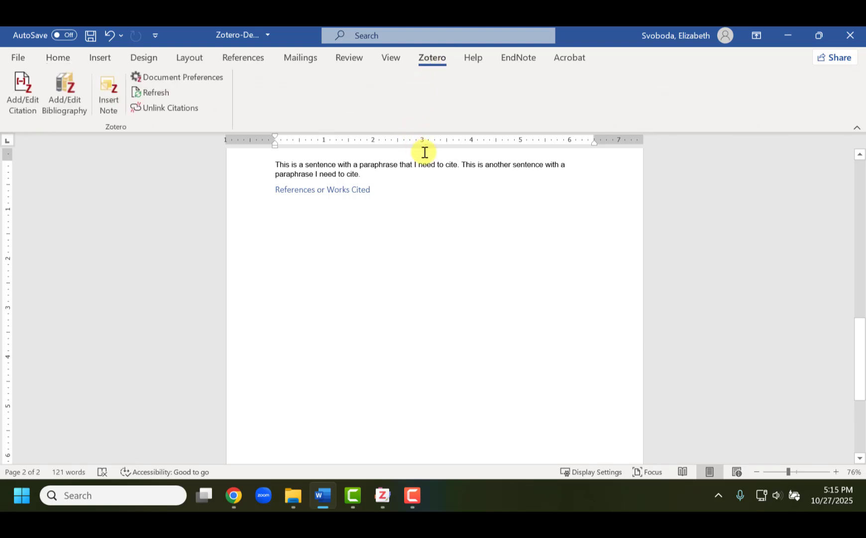
pyautogui.click(458, 167)
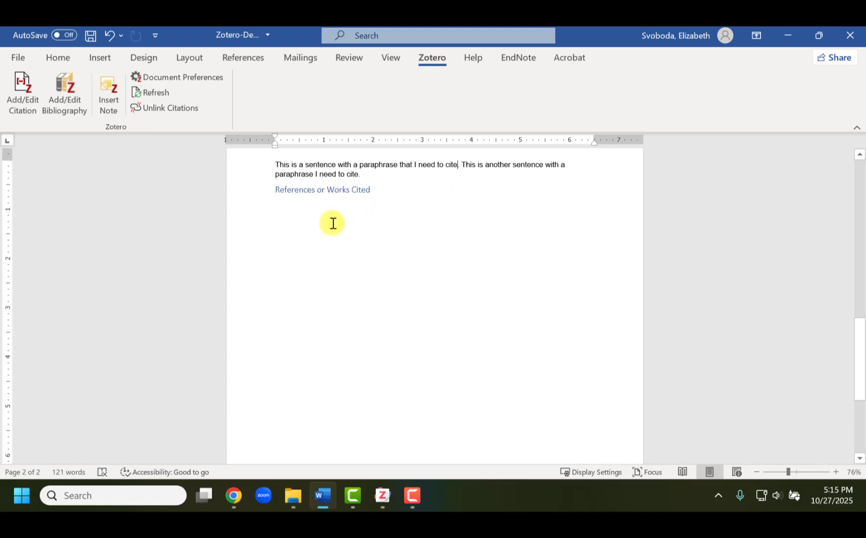
pyautogui.click(58, 104)
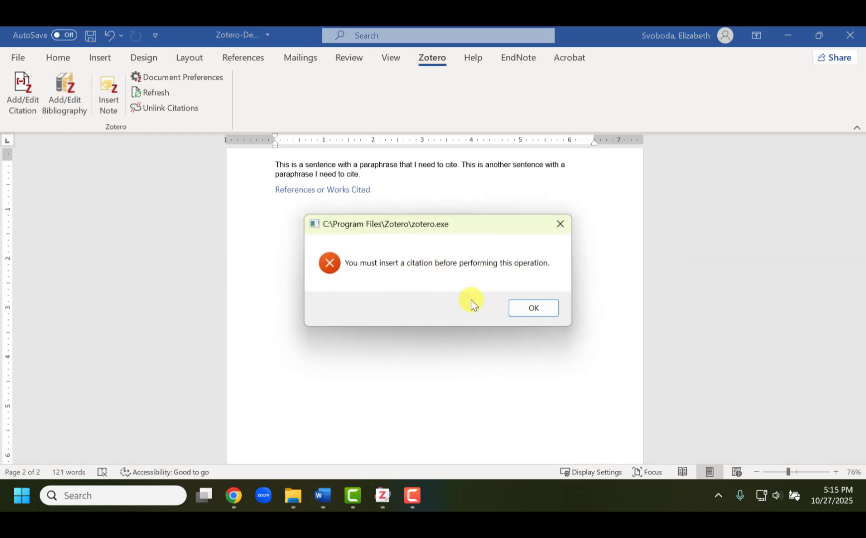
pyautogui.click(533, 308)
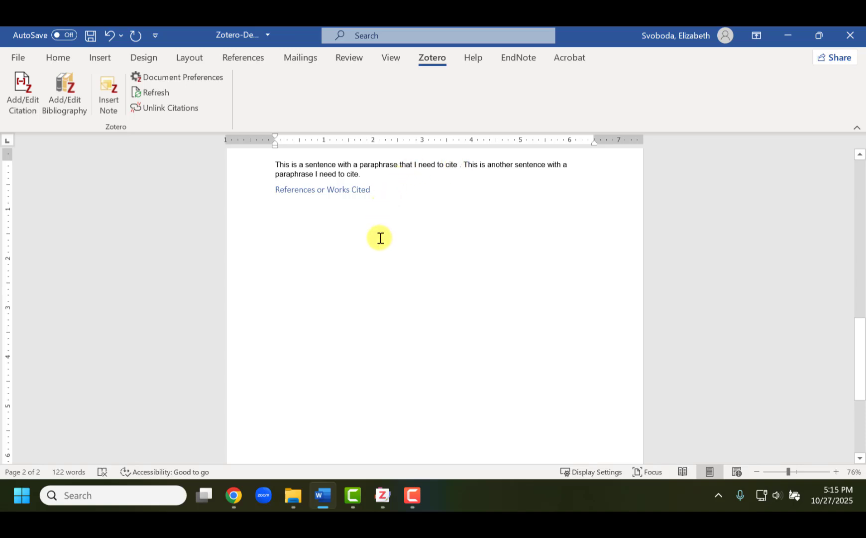
pyautogui.press('BackSpace')
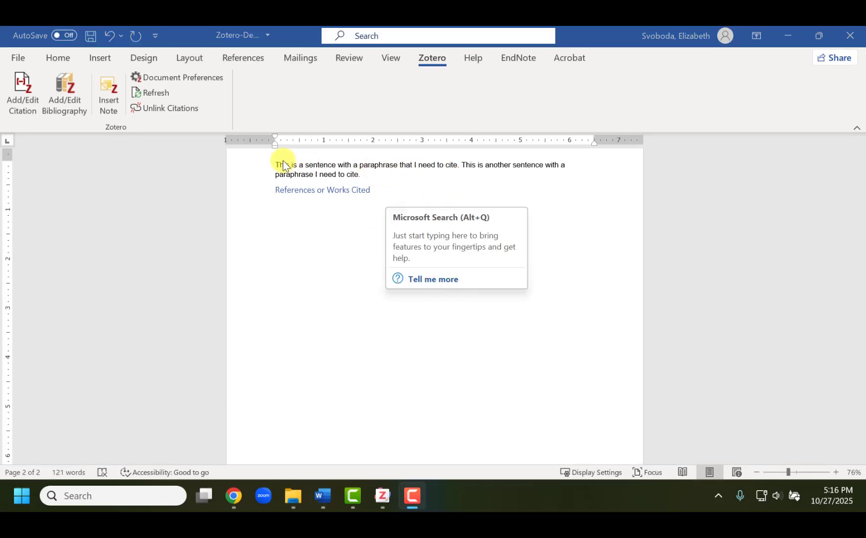
# Step: Review the citation styles in Zotero's document preferences and accept Modern Language Association 9th edition (in-text citations, annotated bibliography)
pyautogui.click(209, 78)
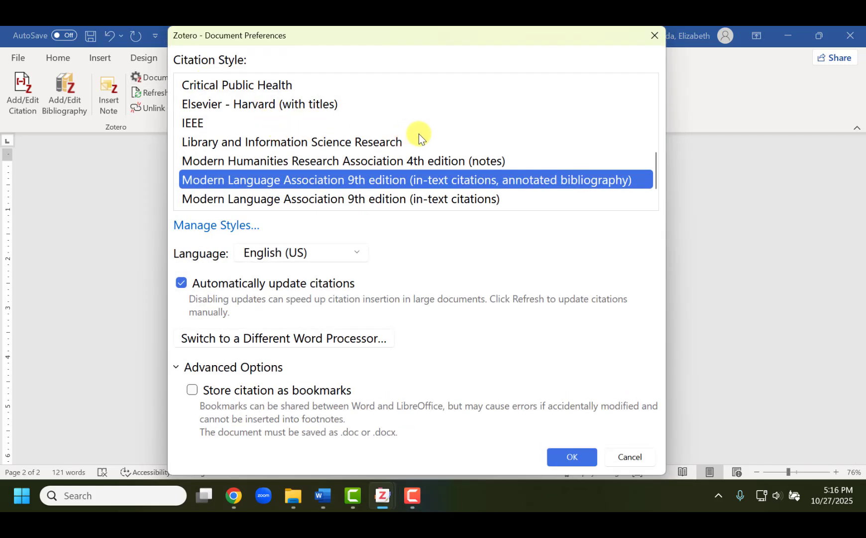
pyautogui.scroll(5, 419, 133)
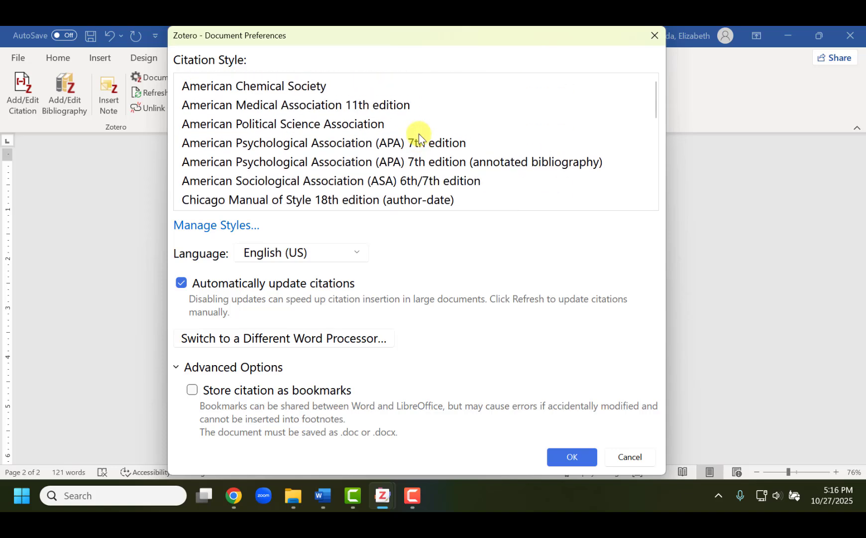
pyautogui.scroll(-1, 419, 133)
pyautogui.scroll(-2, 451, 134)
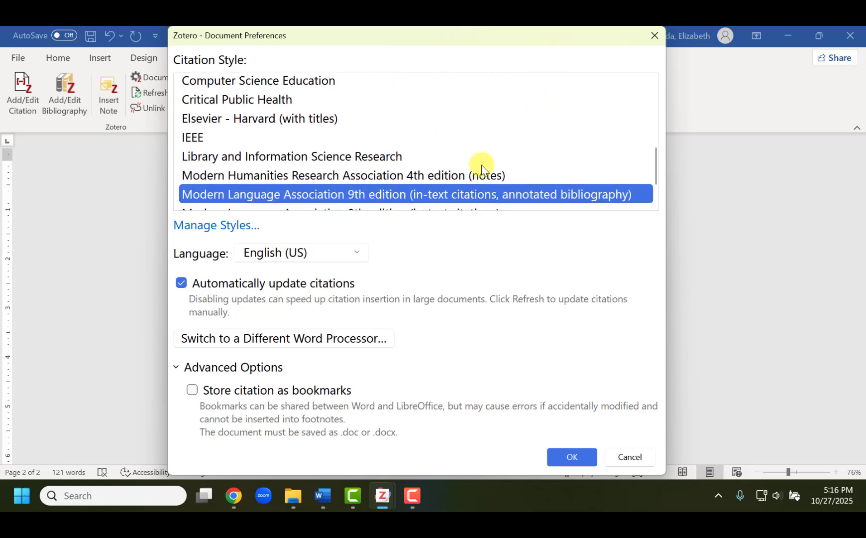
pyautogui.scroll(-1, 517, 183)
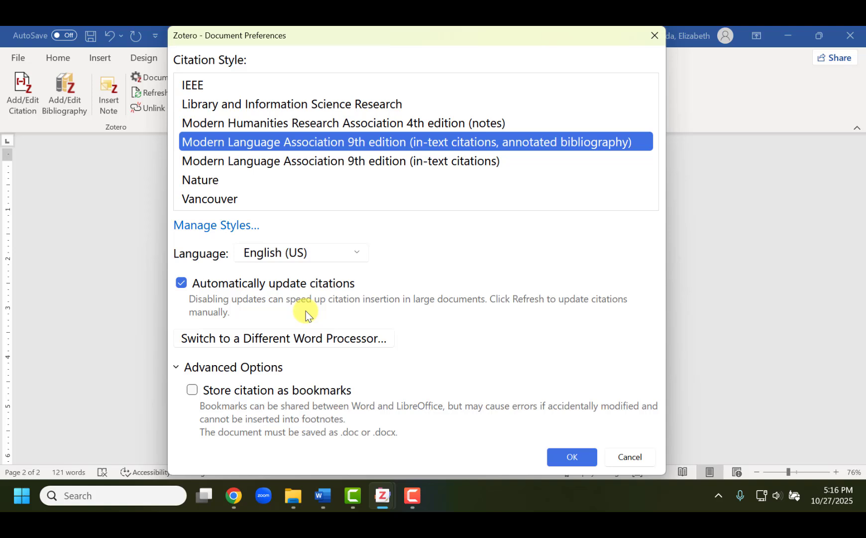
pyautogui.click(581, 458)
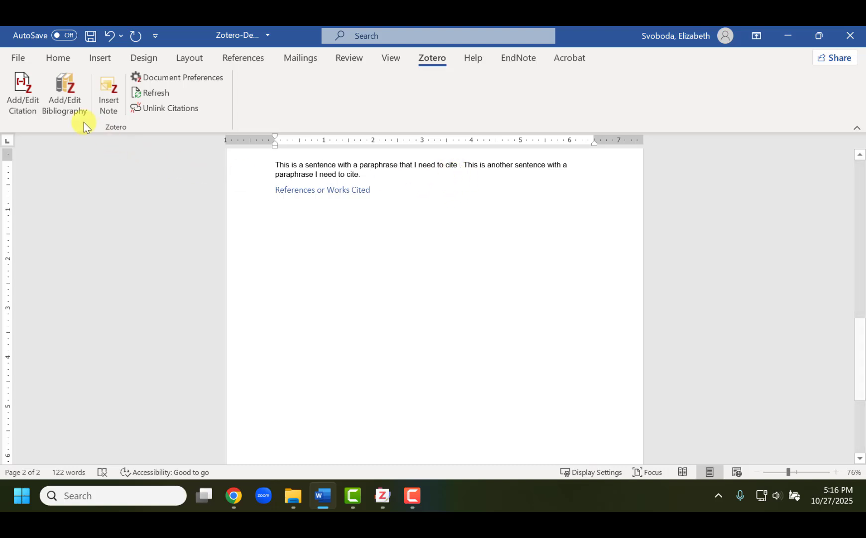
# Step: Start a Zotero citation in the first sentence with the Centers for Disease Control source "About e-cigarettes (vapes)", page 1
pyautogui.click(31, 101)
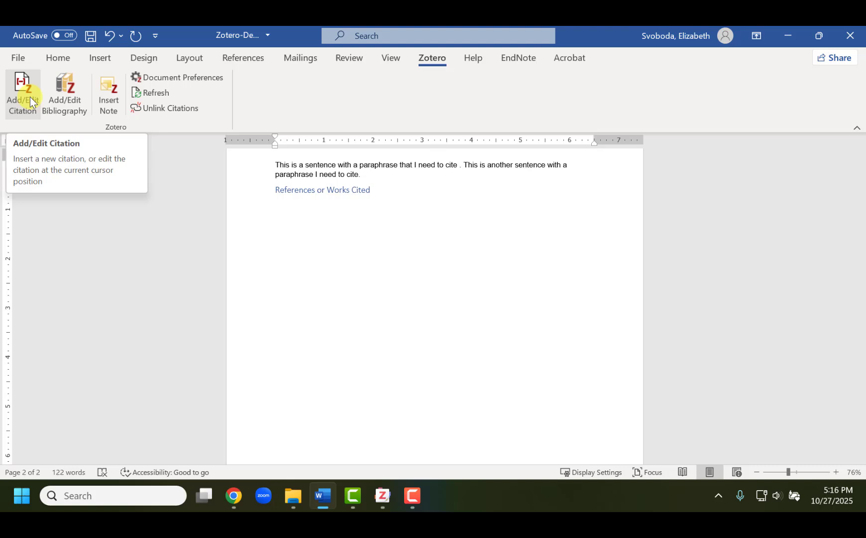
pyautogui.click(30, 96)
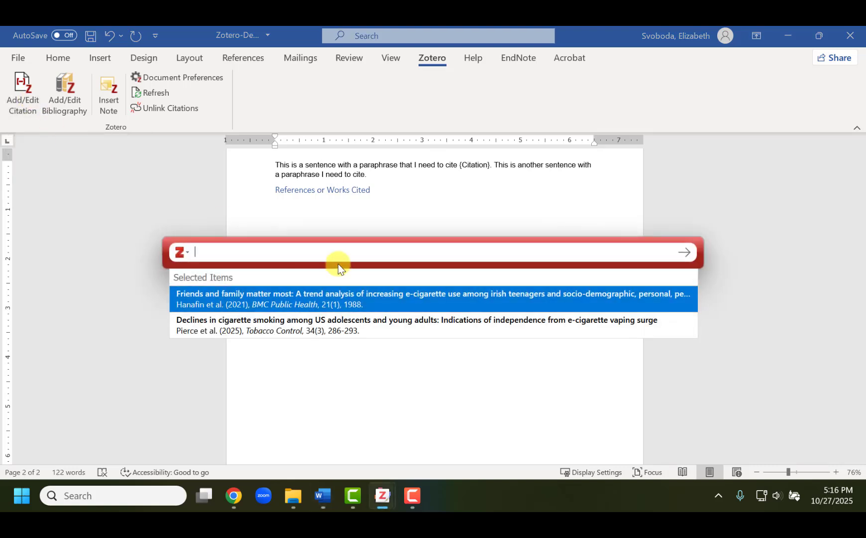
pyautogui.write('center')
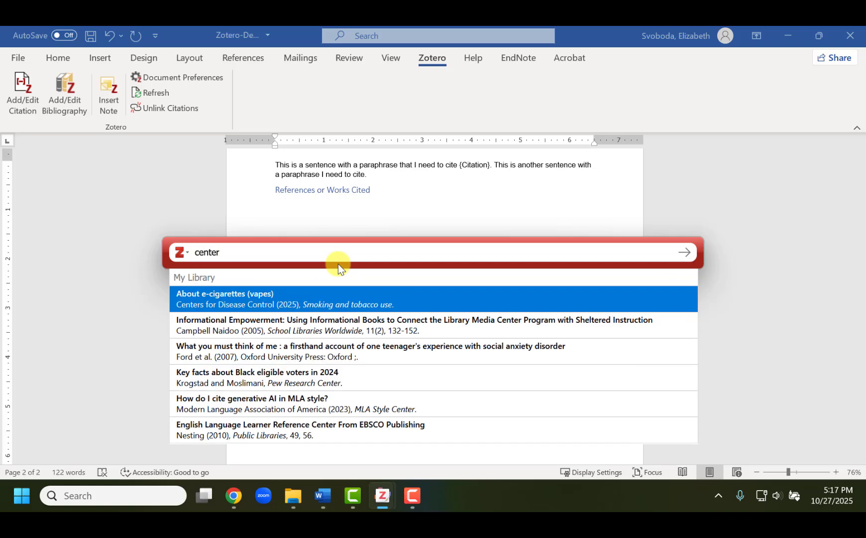
pyautogui.click(313, 297)
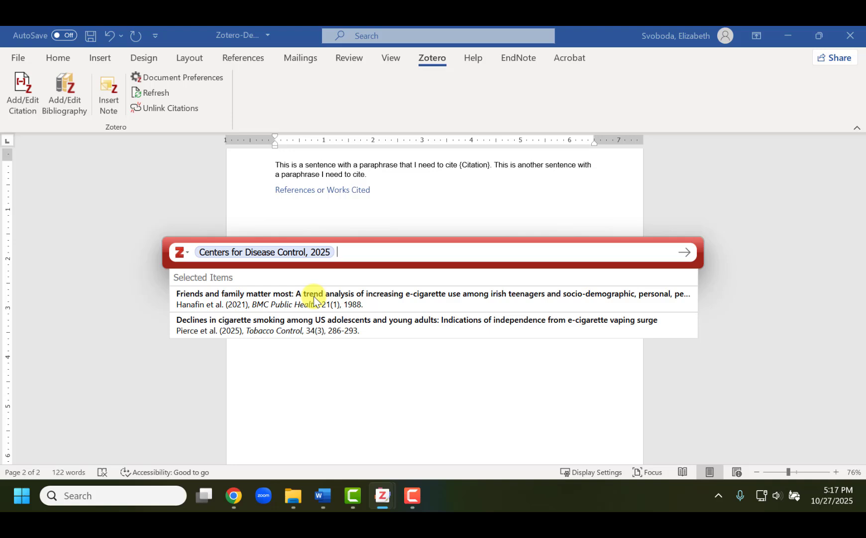
pyautogui.write('1')
# Step: Add "E-cigarettes: a scientific review", page 5, to the same citation and insert it into the first sentence
pyautogui.write('e-c')
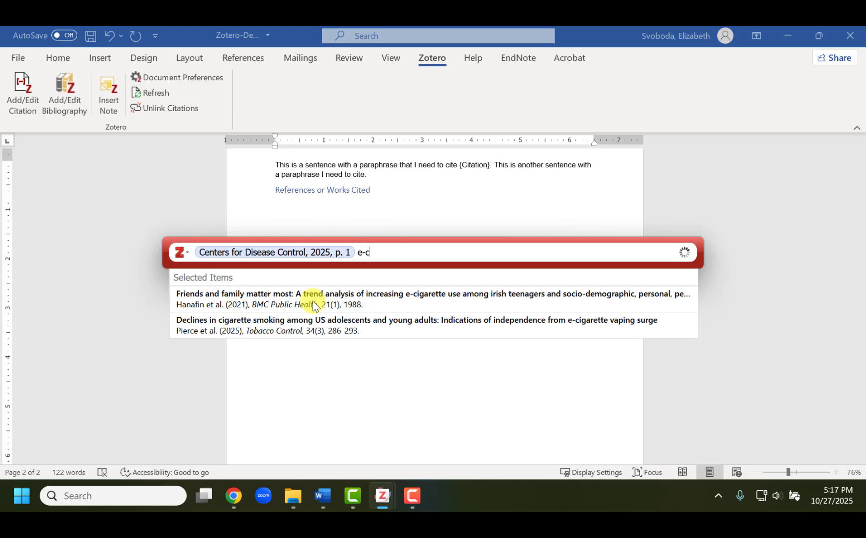
pyautogui.write('igarett')
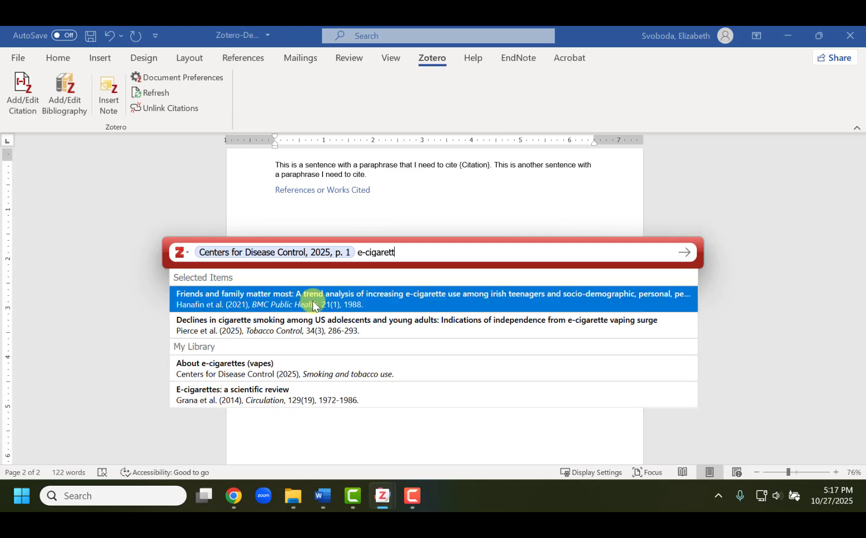
pyautogui.click(267, 400)
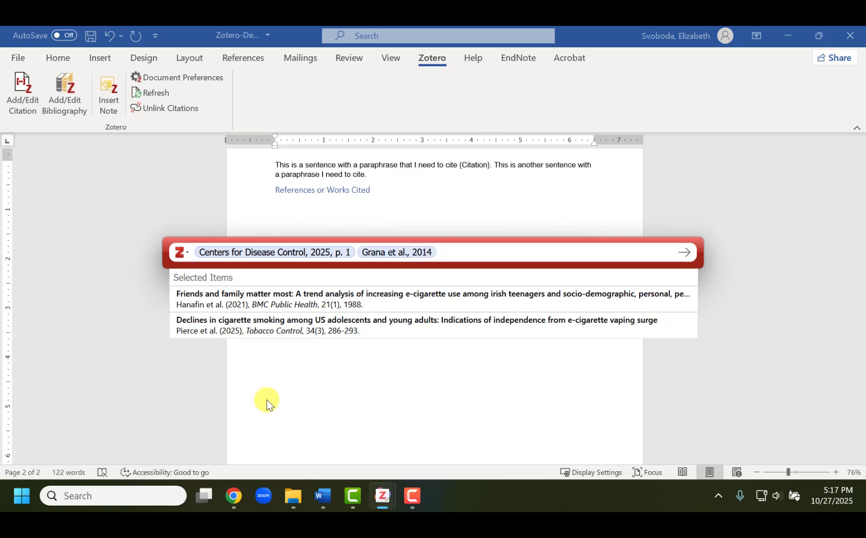
pyautogui.write('p5')
pyautogui.click(684, 254)
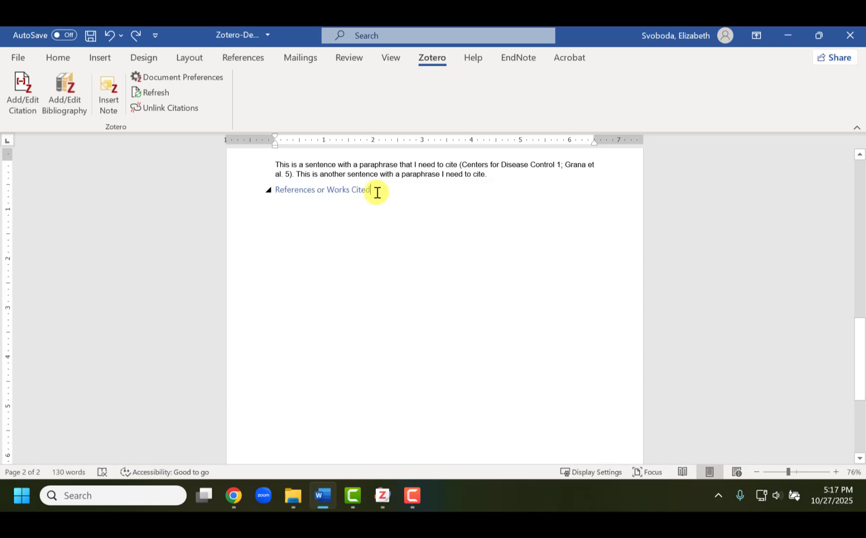
# Step: Add the Zotero bibliography on a new line below the "References or Works Cited" heading and set its line spacing to 2.0
pyautogui.press('Return')
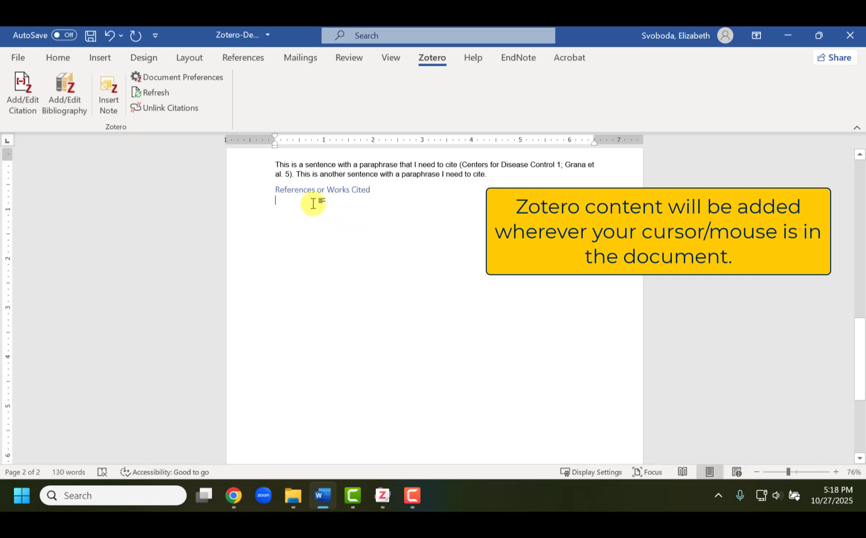
pyautogui.click(66, 108)
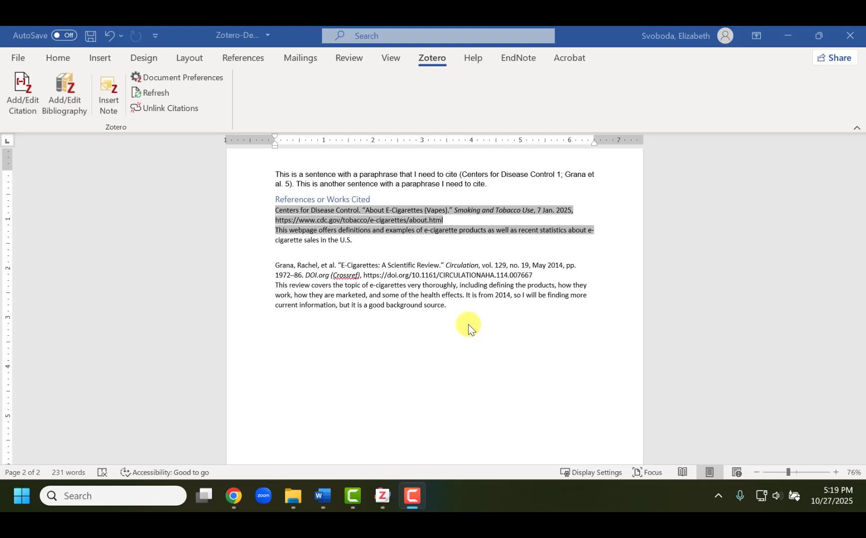
pyautogui.moveTo(269, 215); pyautogui.dragTo(447, 304)
pyautogui.click(57, 58)
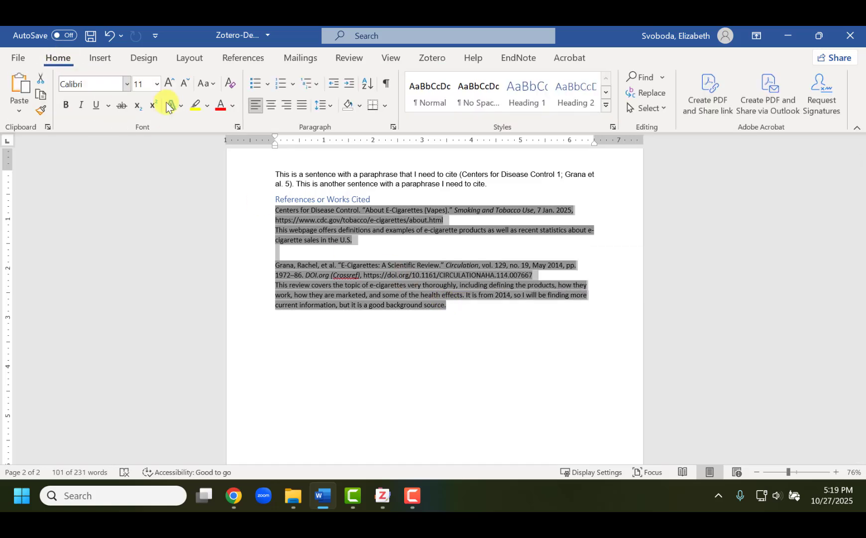
pyautogui.click(323, 105)
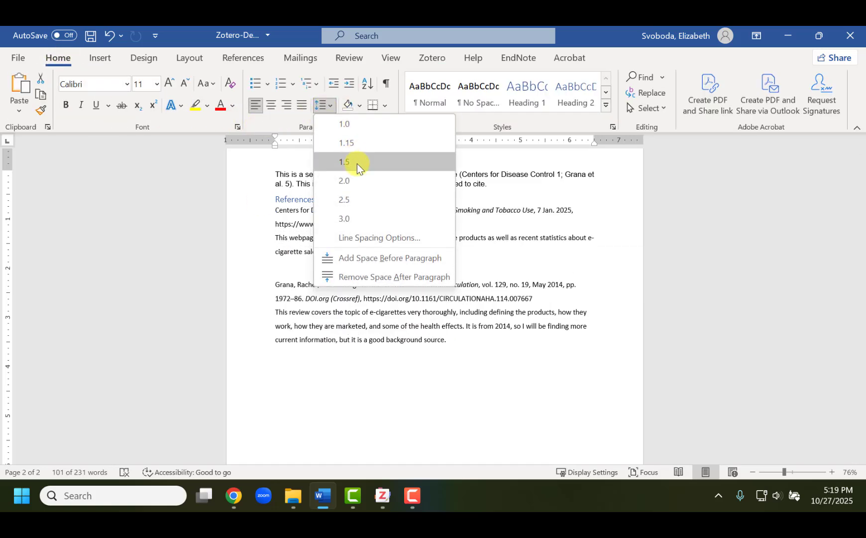
pyautogui.click(358, 177)
# Step: Give the Centers for Disease Control entry in the bibliography a hanging indent of about 0.5 inch
pyautogui.click(277, 228)
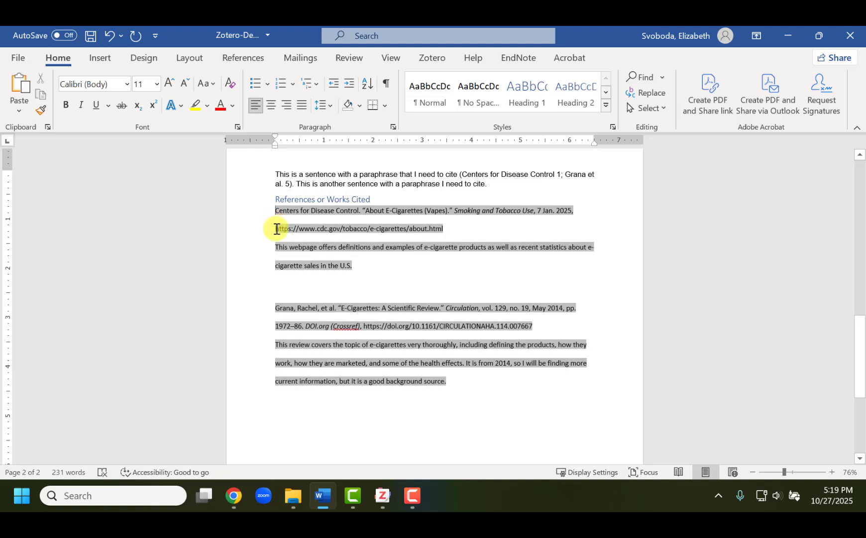
pyautogui.press('Tab')
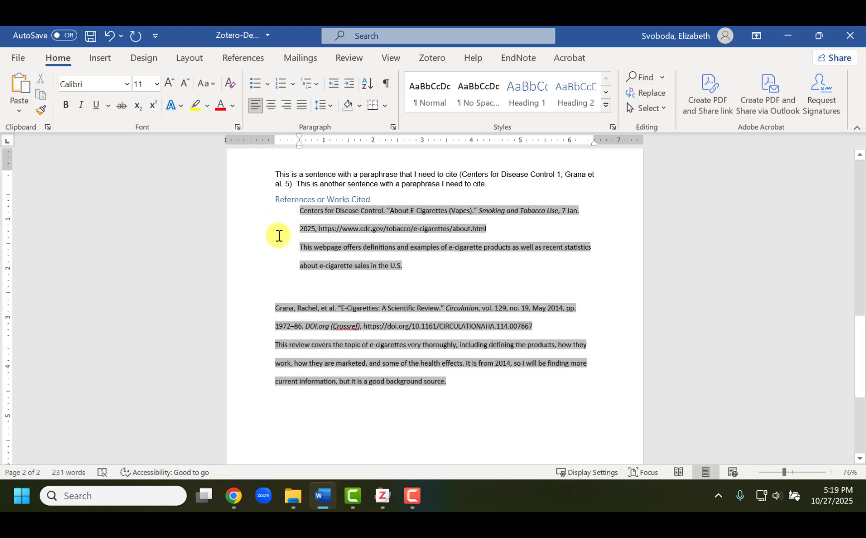
pyautogui.hotkey('ctrl', 'z')
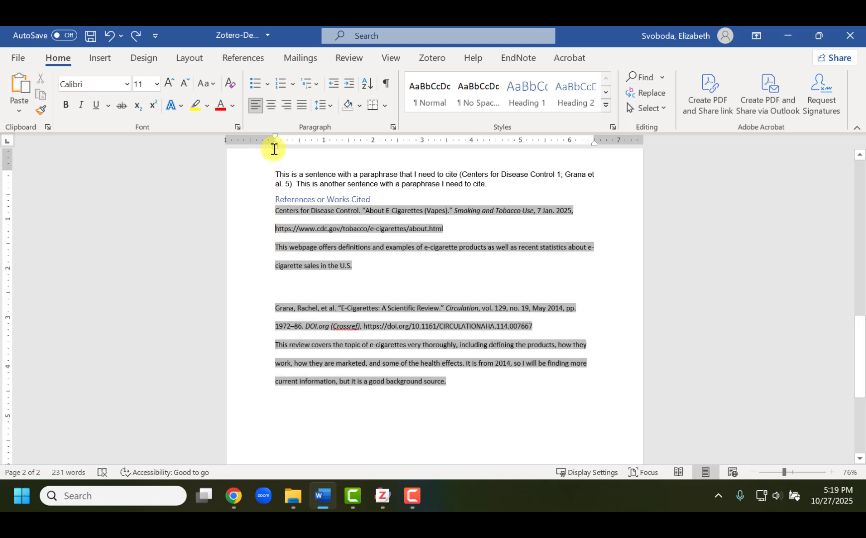
pyautogui.moveTo(272, 145)
pyautogui.mouseDown()
pyautogui.moveTo(299, 151)
pyautogui.moveTo(275, 134)
pyautogui.mouseUp()
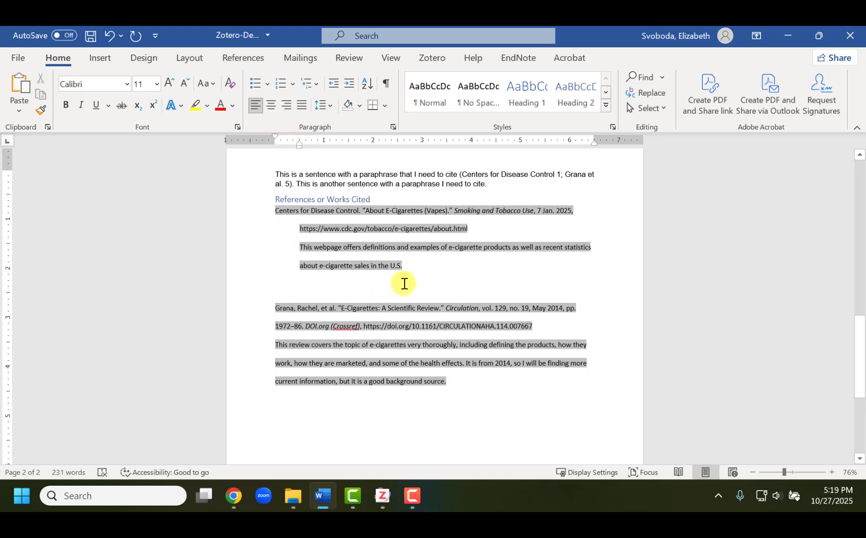
pyautogui.click(404, 283)
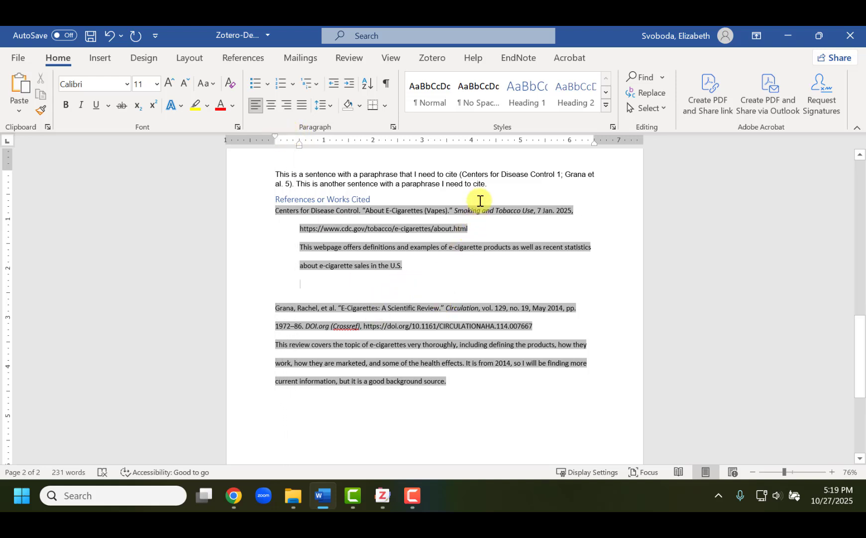
# Step: Insert a Zotero citation of "Friends and family matter most", page 7, before the period of the second sentence
pyautogui.click(488, 185)
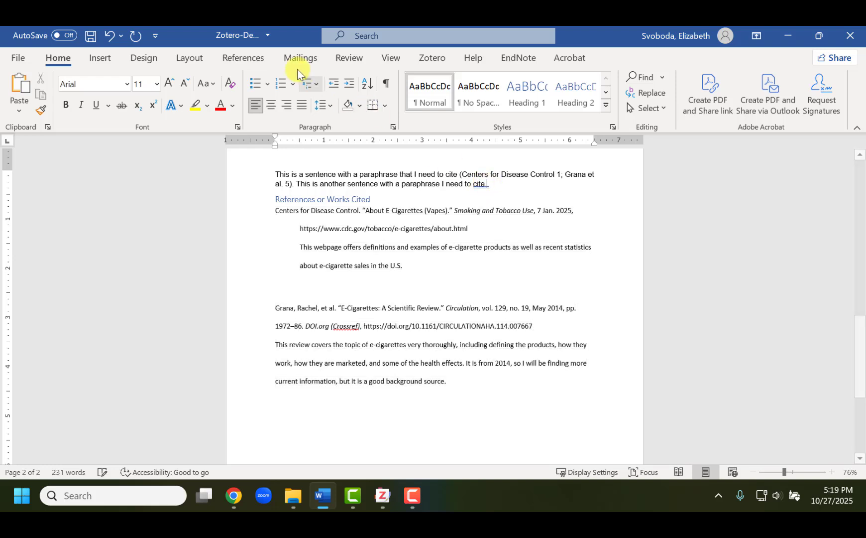
pyautogui.click(431, 58)
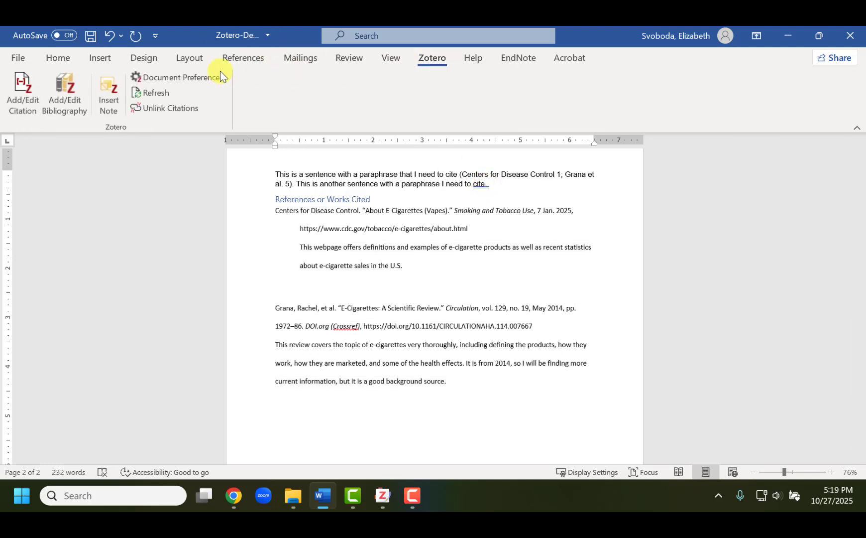
pyautogui.click(28, 86)
pyautogui.click(280, 298)
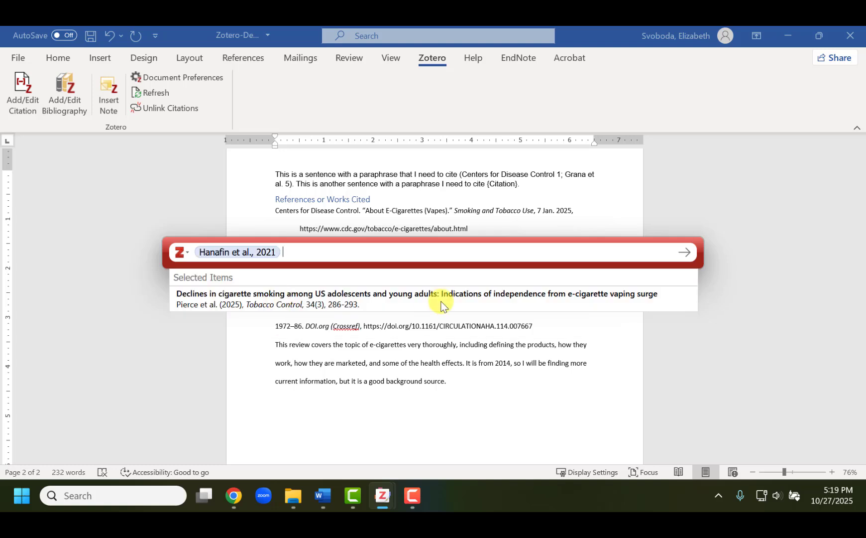
pyautogui.write('7')
pyautogui.click(684, 252)
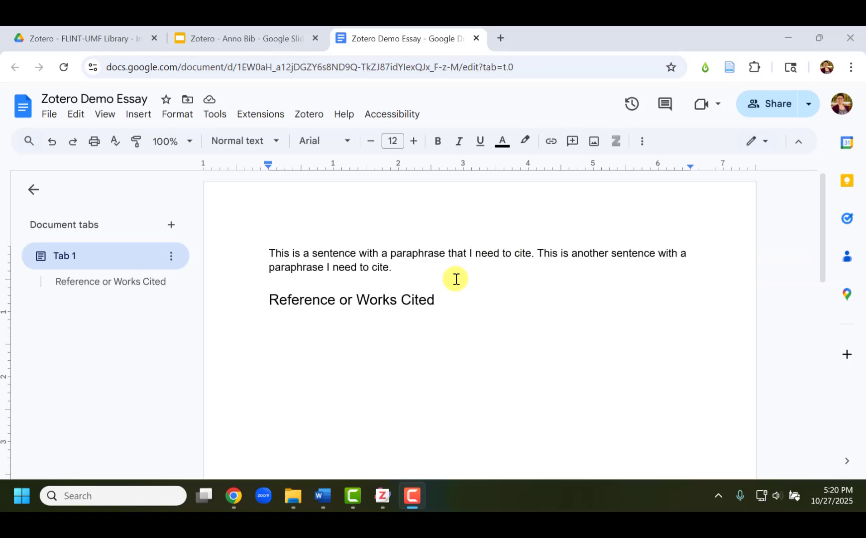
# Step: In the Google Docs file Zotero Demo Essay, insert a Zotero citation of "Friends and family matter most", page 5, at the paragraph's start
pyautogui.click(306, 117)
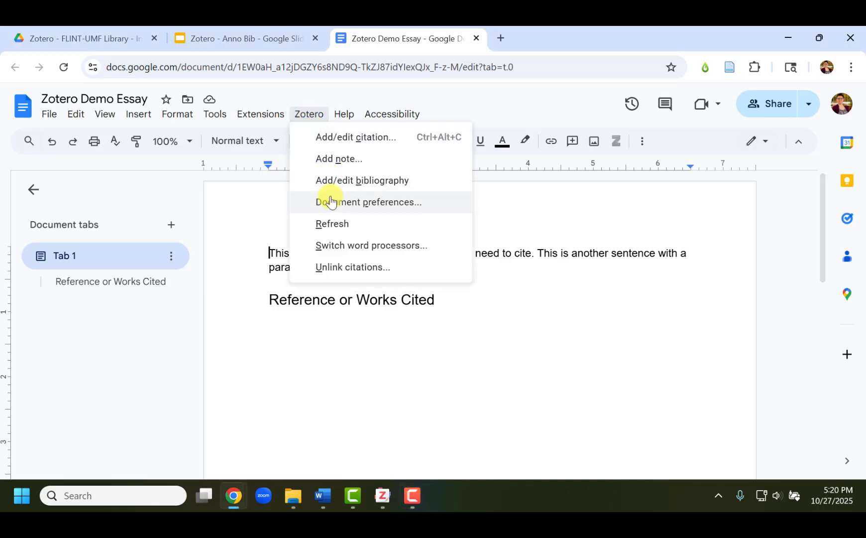
pyautogui.click(340, 143)
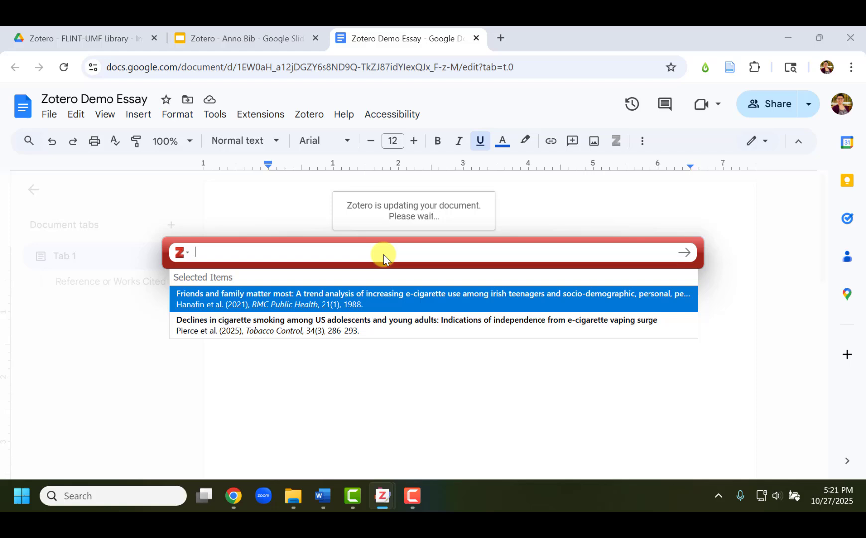
pyautogui.click(316, 304)
pyautogui.write('5')
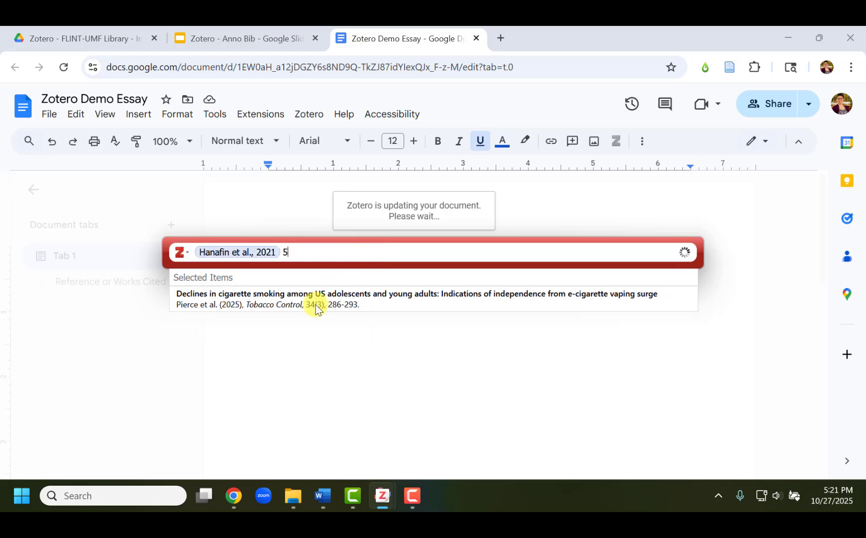
pyautogui.click(686, 253)
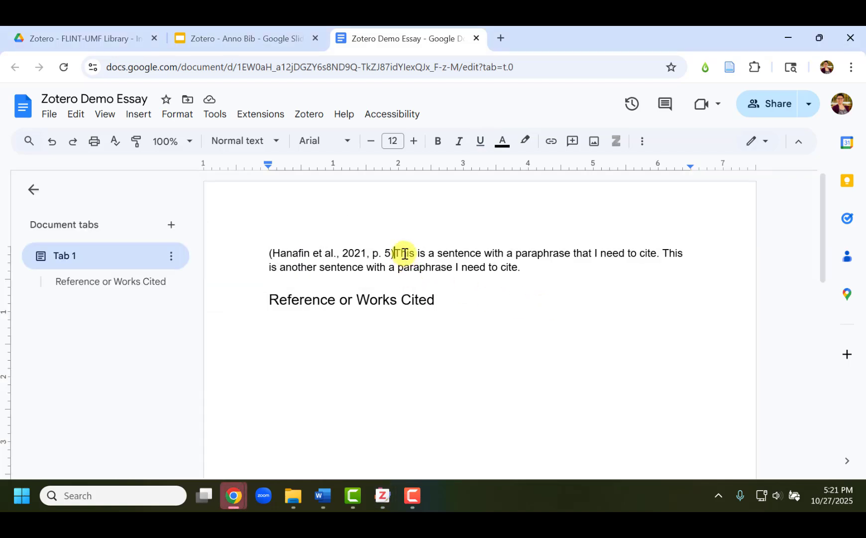
# Step: Move the Zotero citation from the paragraph's start to the end of the first sentence, before its period
pyautogui.moveTo(397, 255); pyautogui.dragTo(267, 253)
pyautogui.hotkey('ctrl', 'c')
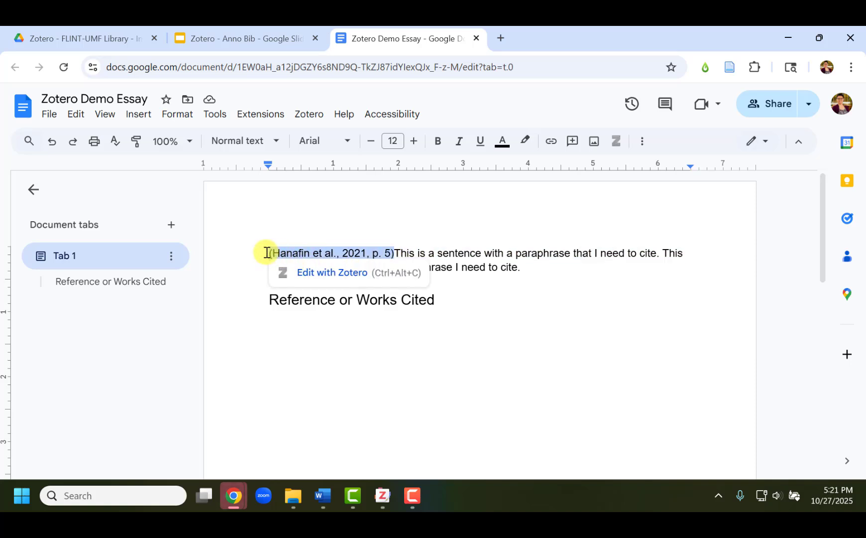
pyautogui.press('BackSpace')
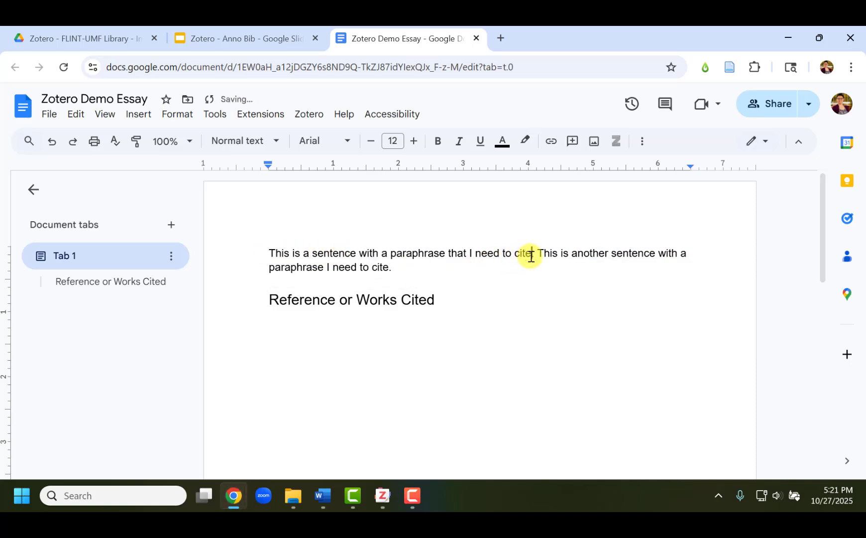
pyautogui.hotkey('ctrl', 'v')
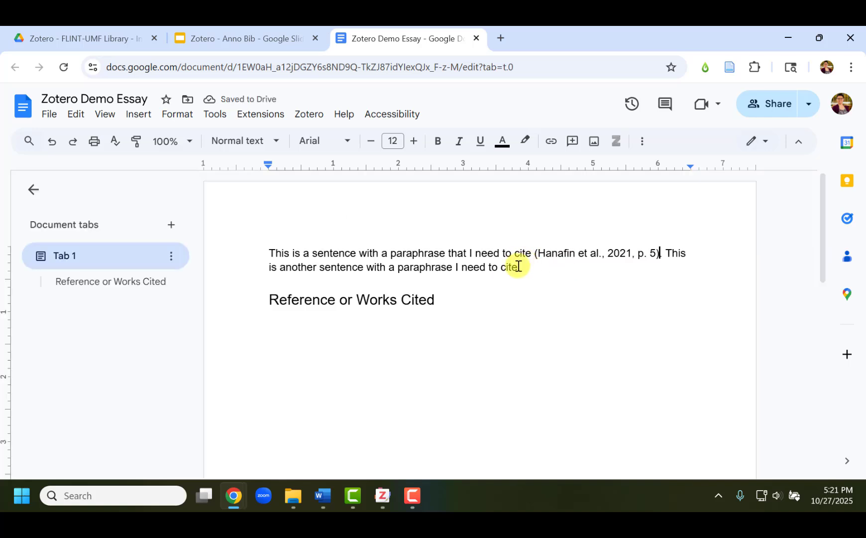
# Step: Add the Zotero bibliography on a new line below the "Reference or Works Cited" heading
pyautogui.click(280, 306)
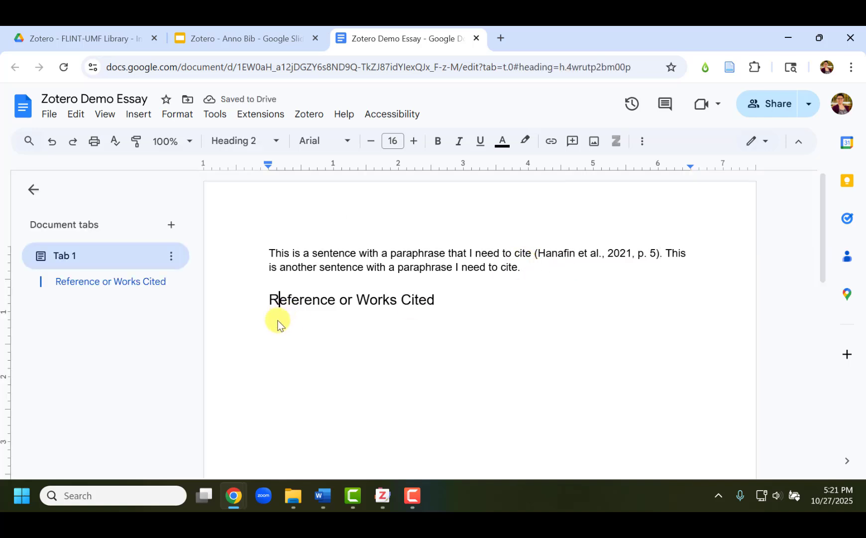
pyautogui.click(438, 303)
pyautogui.press('Return')
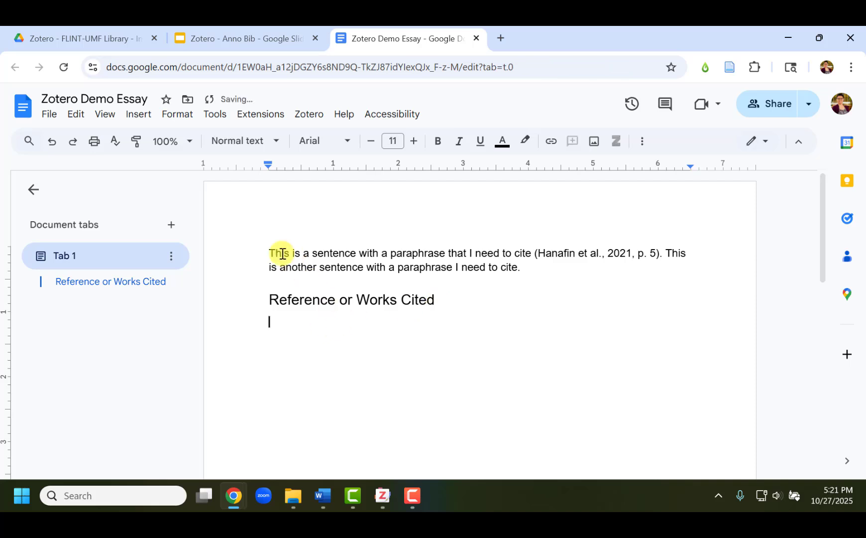
pyautogui.click(310, 114)
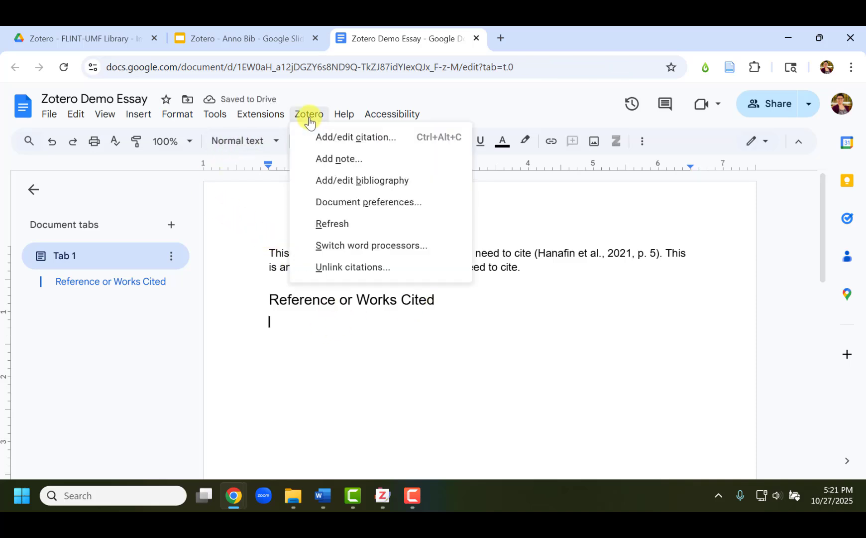
pyautogui.click(328, 181)
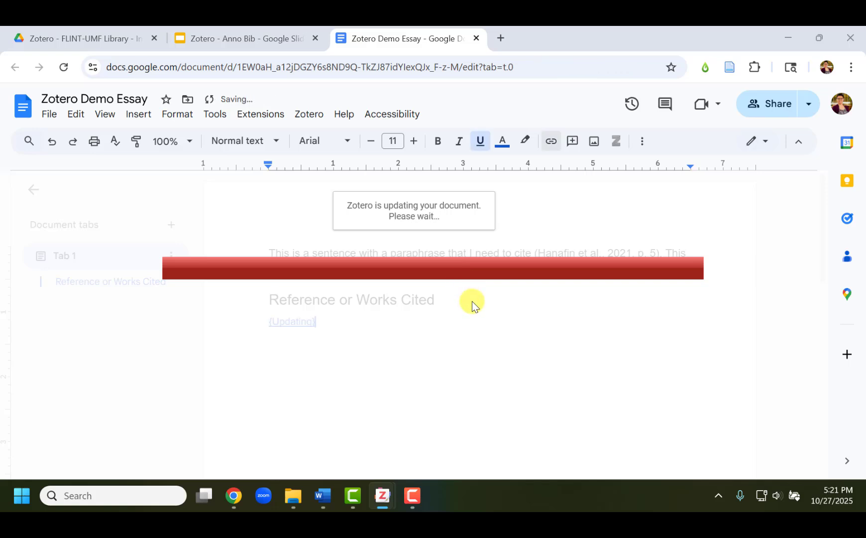